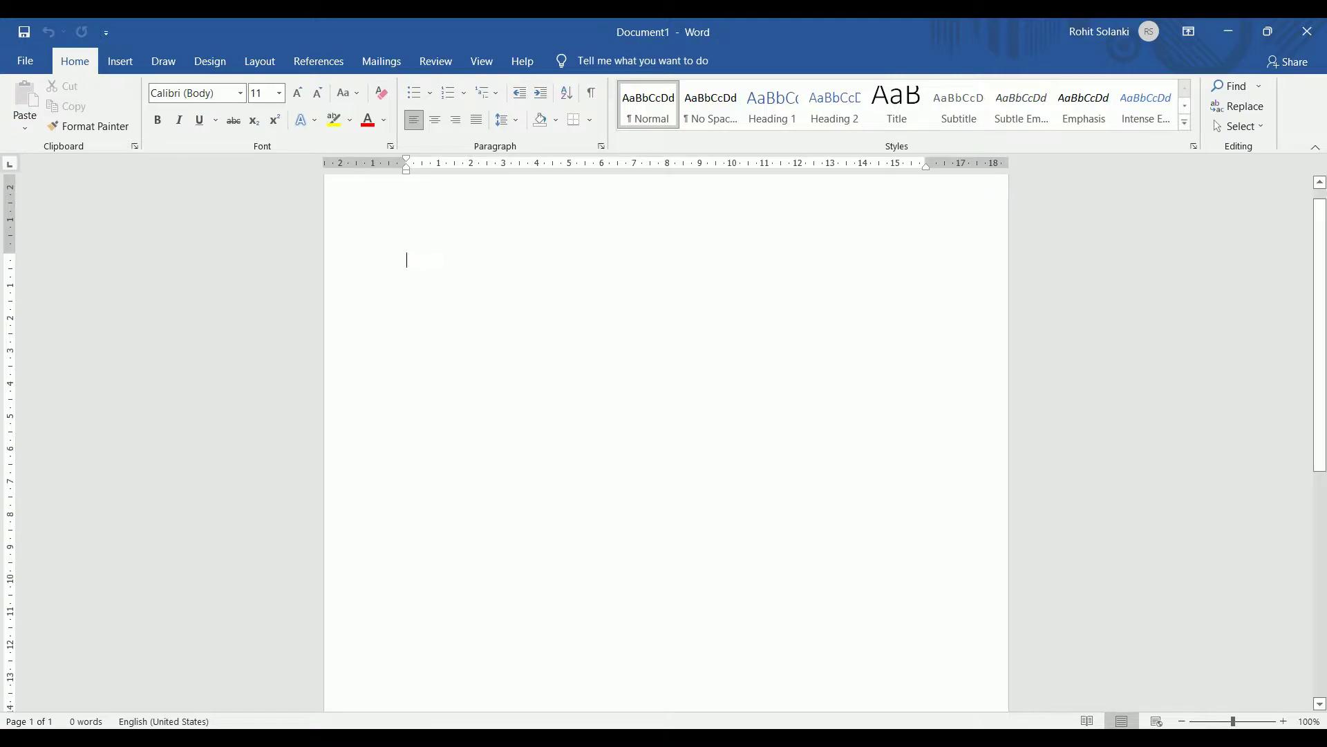
Switch the blank page to landscape orientation and zoom out to see the whole page.
left_click(258, 66)
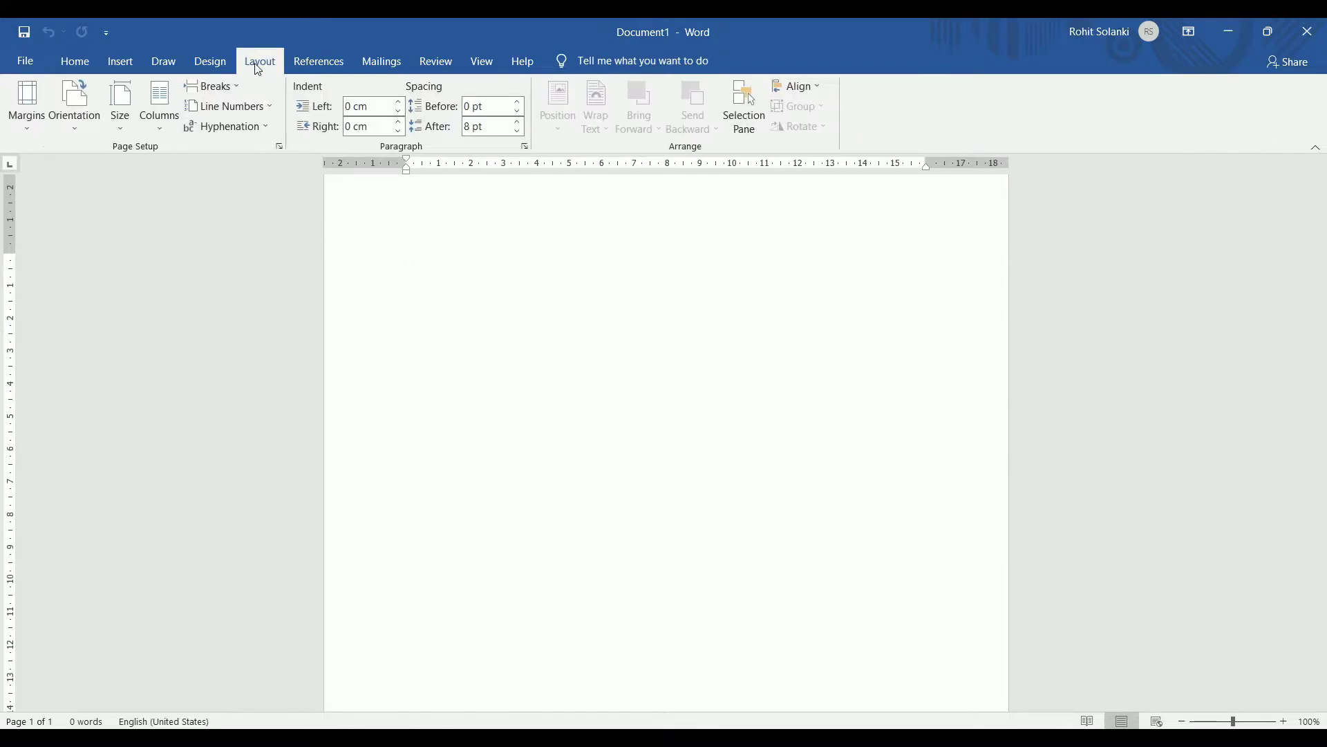
left_click(83, 133)
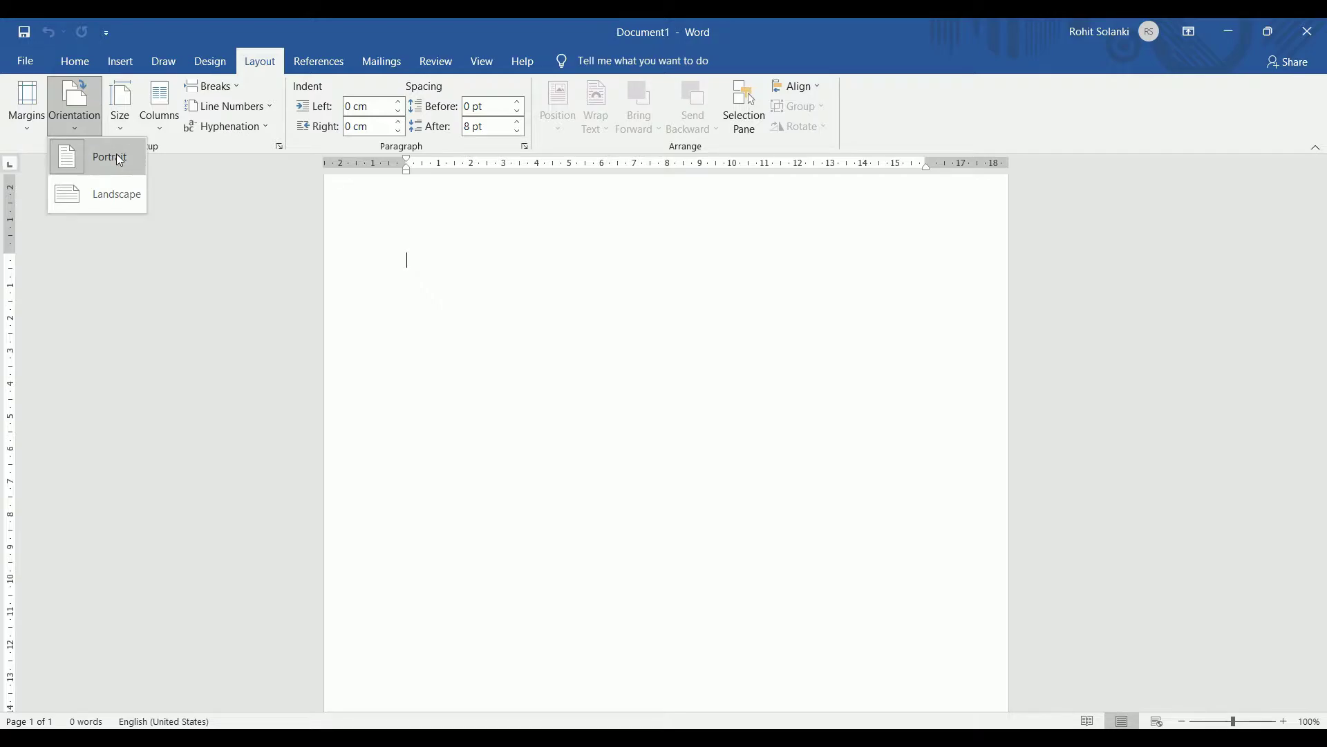
left_click(139, 205)
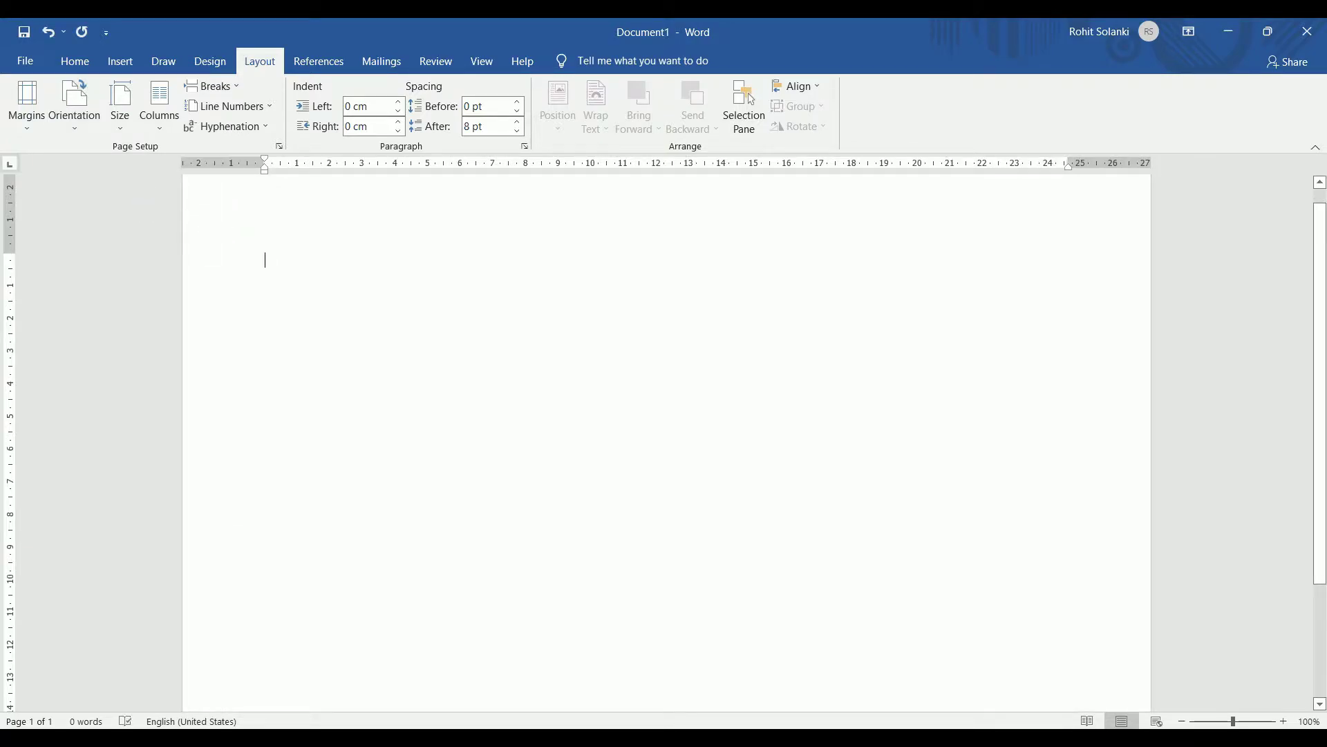
left_click(1181, 721)
left_click(1182, 721)
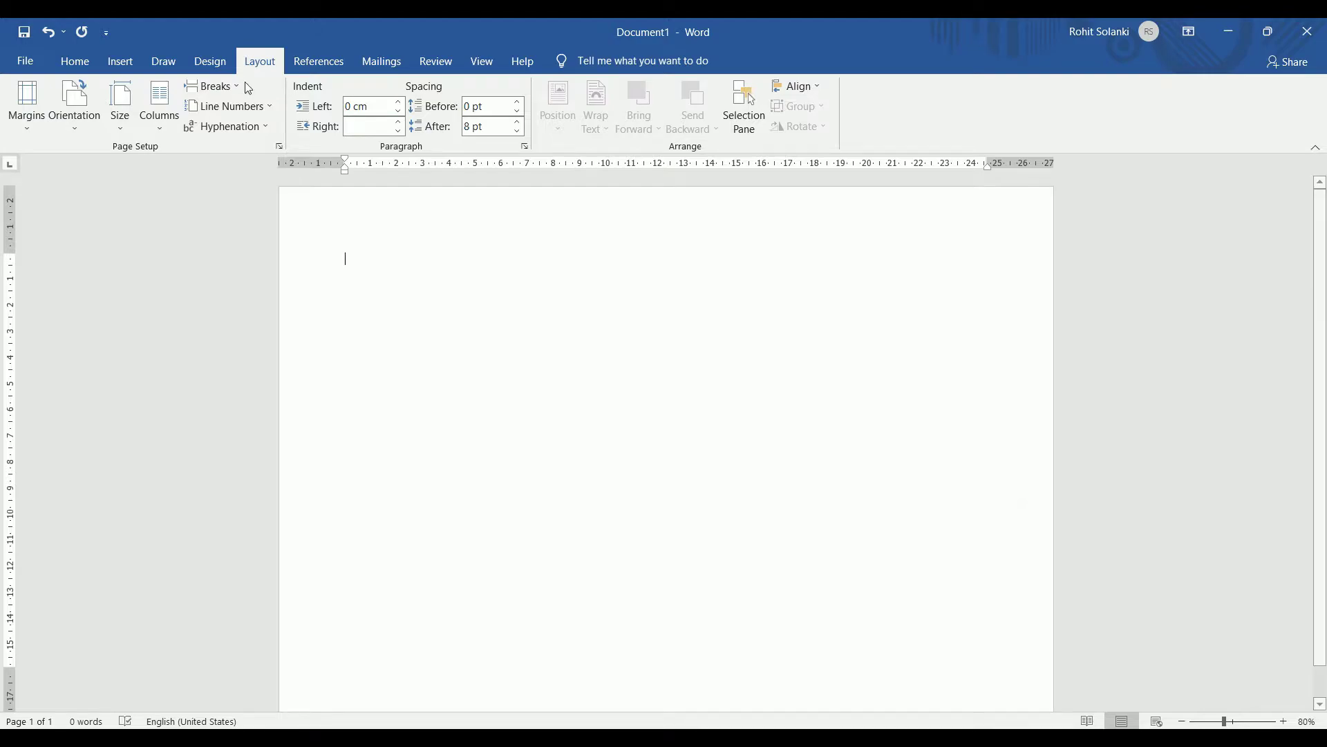
left_click(121, 61)
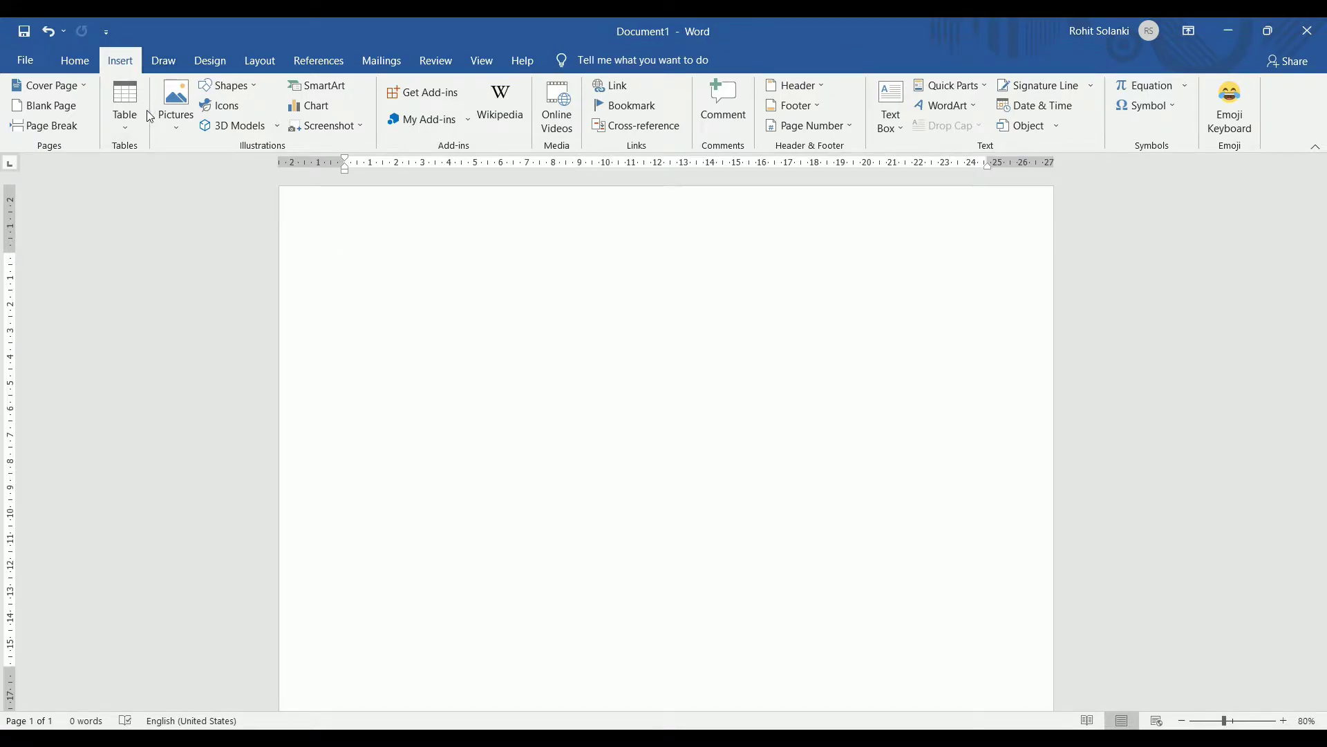
Insert an empty table with 10 columns and 9 rows.
left_click(125, 131)
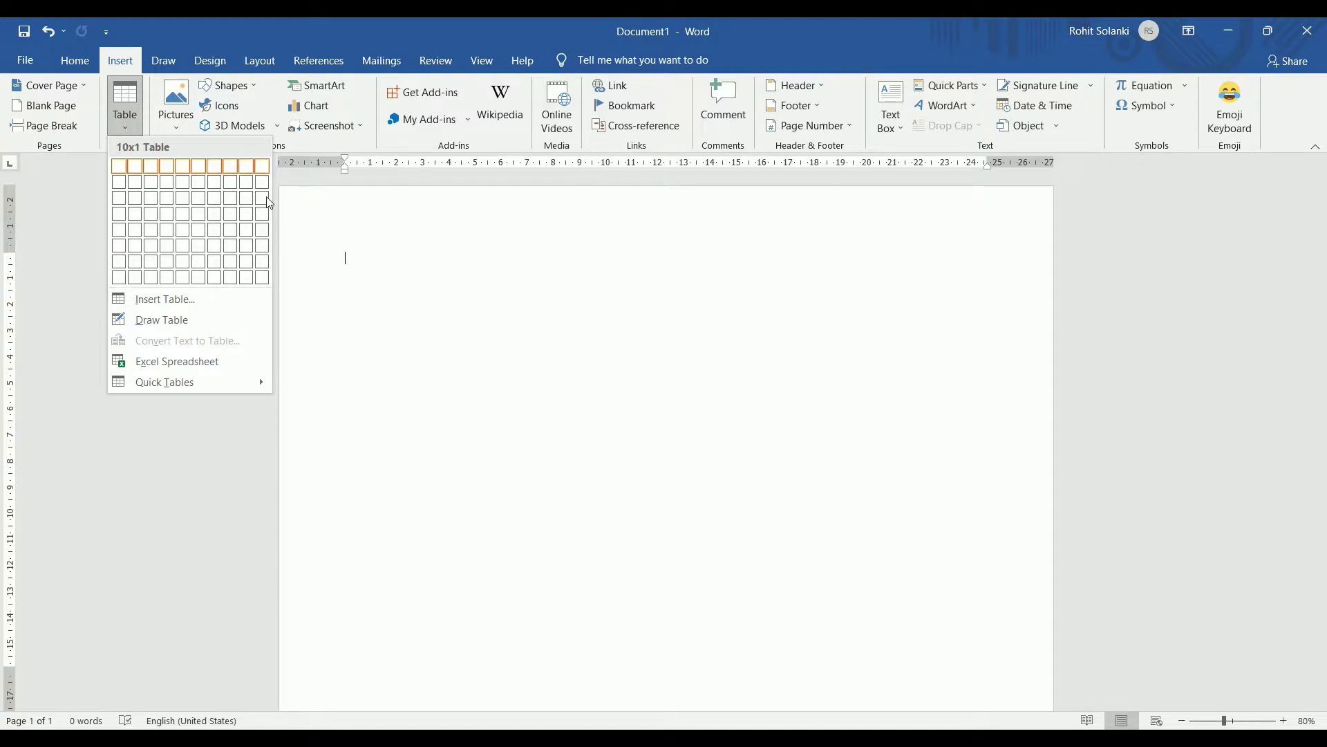
left_click(217, 305)
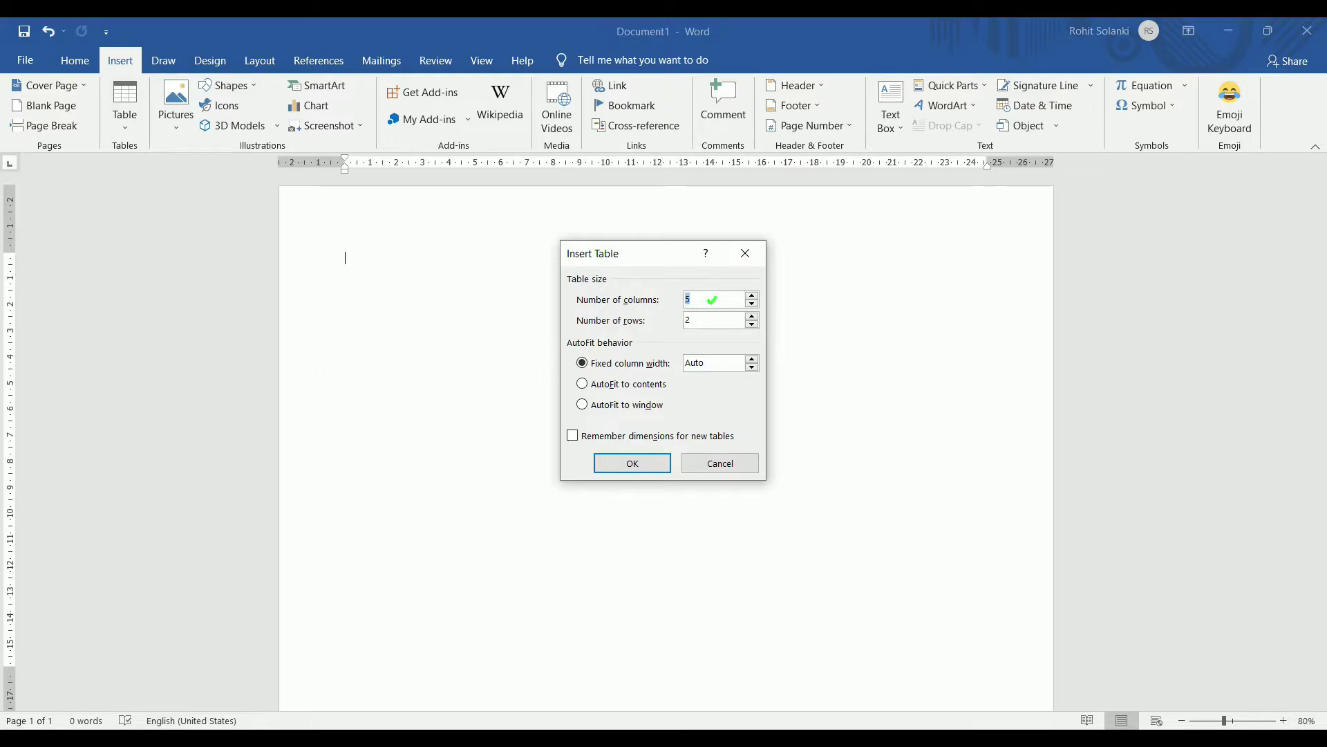
double_click(699, 299)
type("10")
type("9")
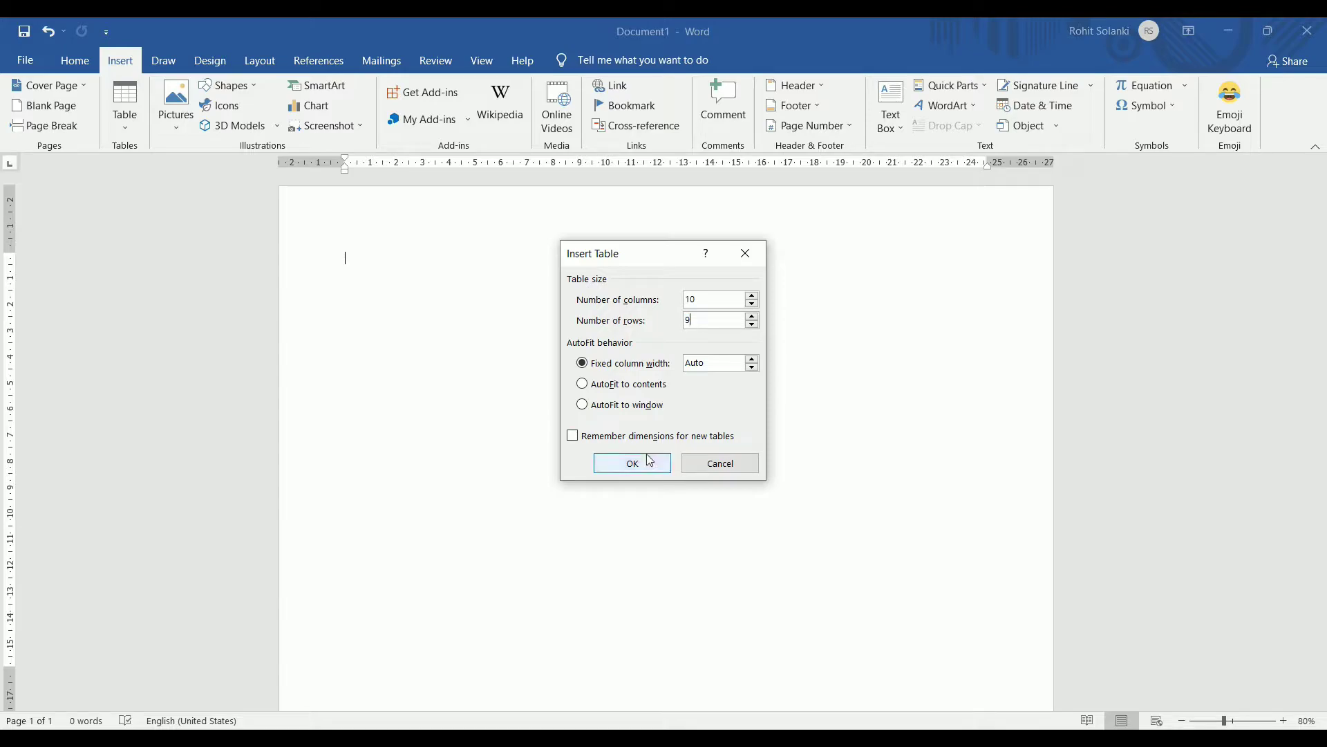
left_click(648, 460)
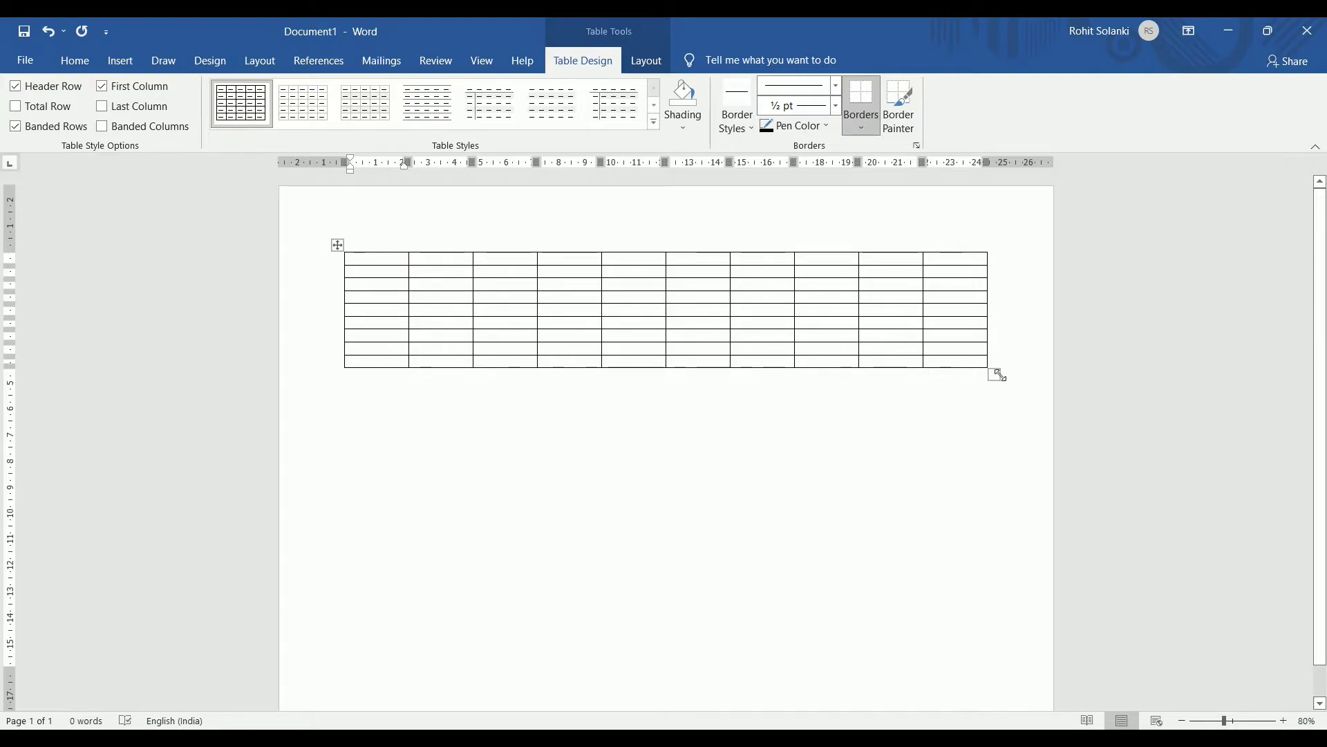
Enlarge the table to fill most of the landscape page, then select its first row.
left_click_drag(999, 375, 1002, 656)
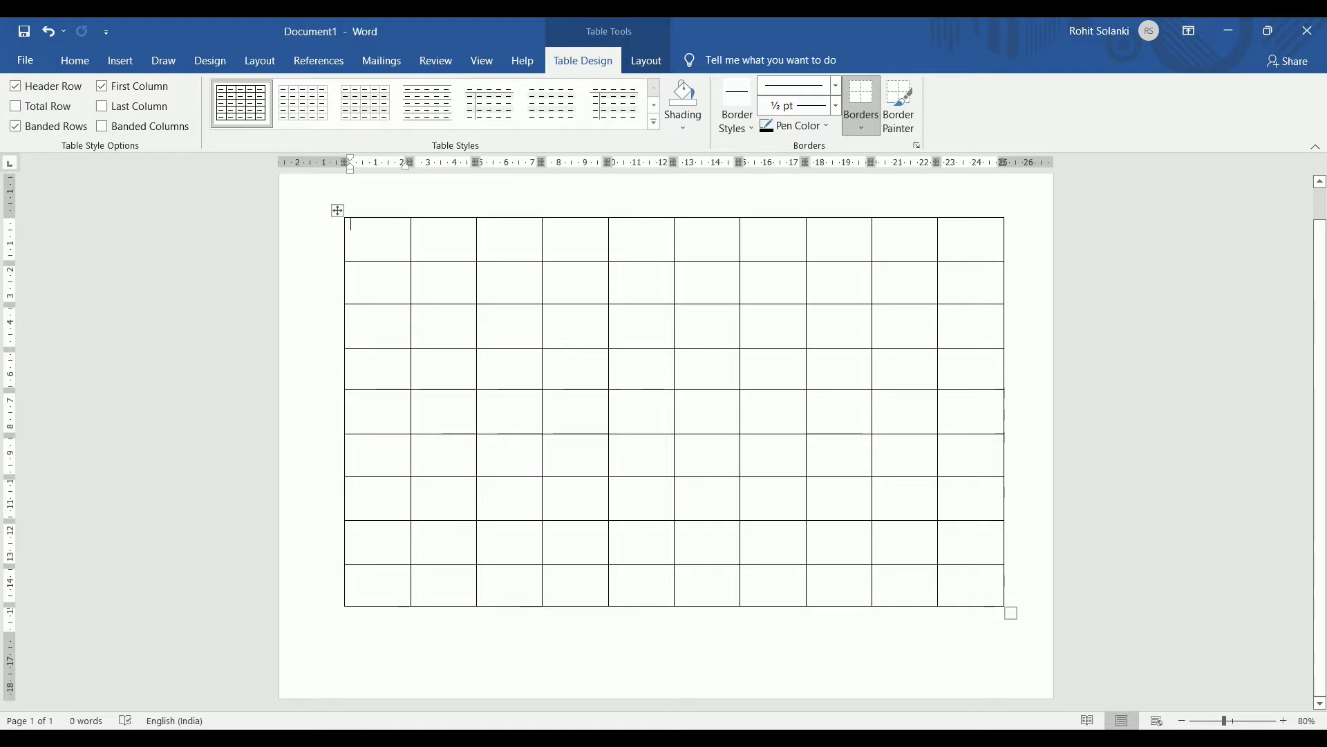
left_click_drag(353, 228, 971, 235)
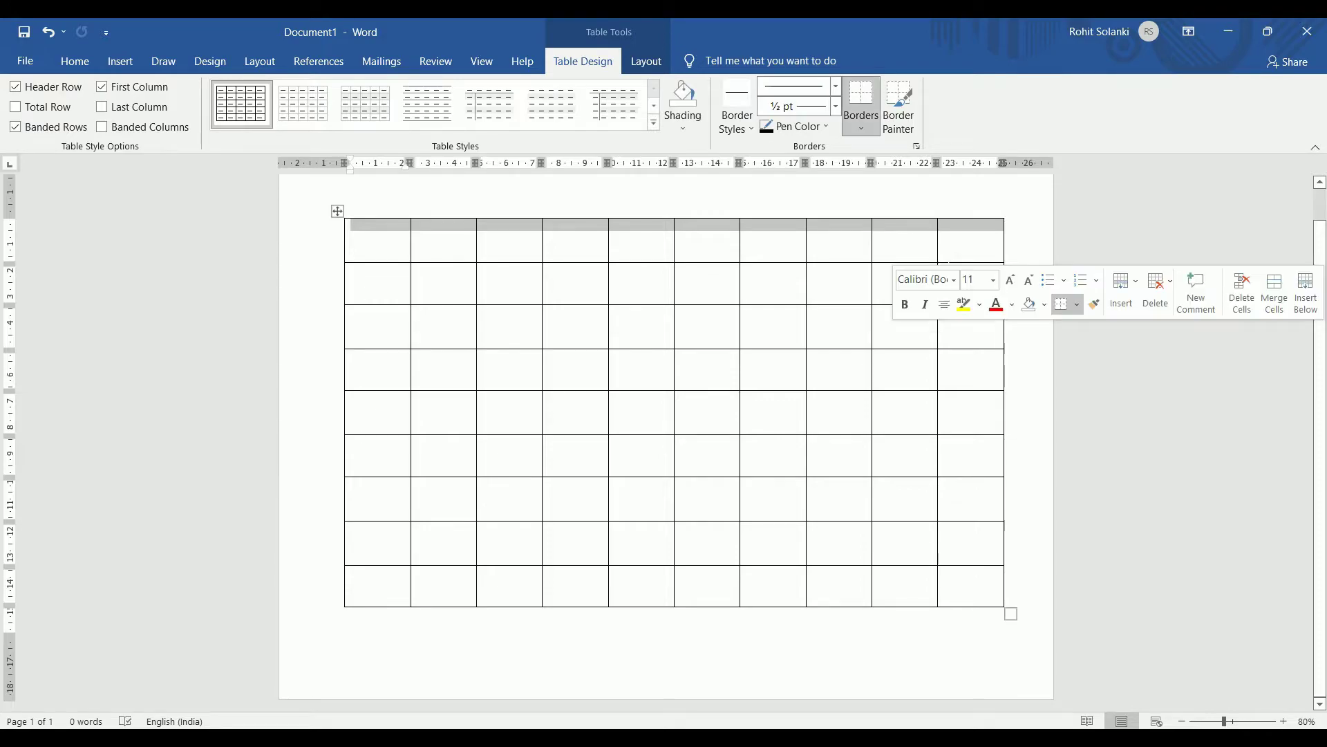
Merge the first table row into one cell and type the TIME TABLE heading.
left_click(646, 61)
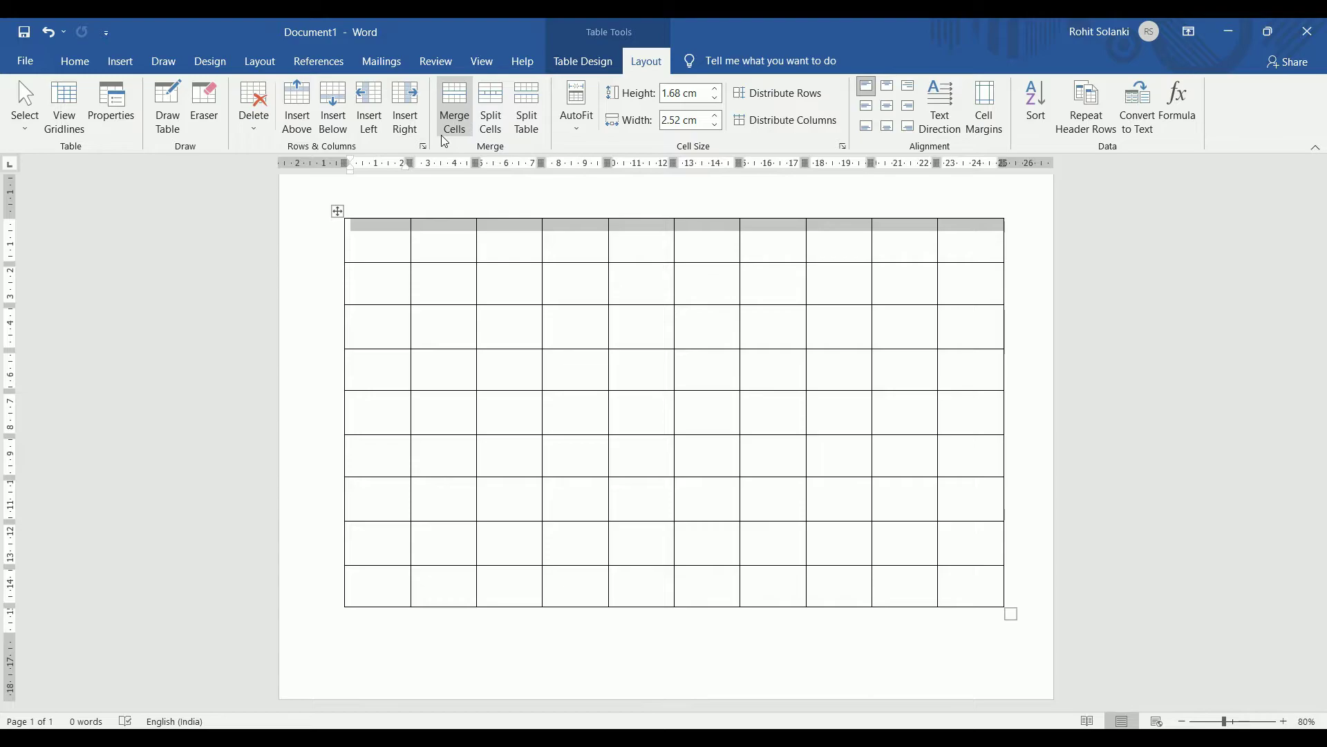
left_click(442, 137)
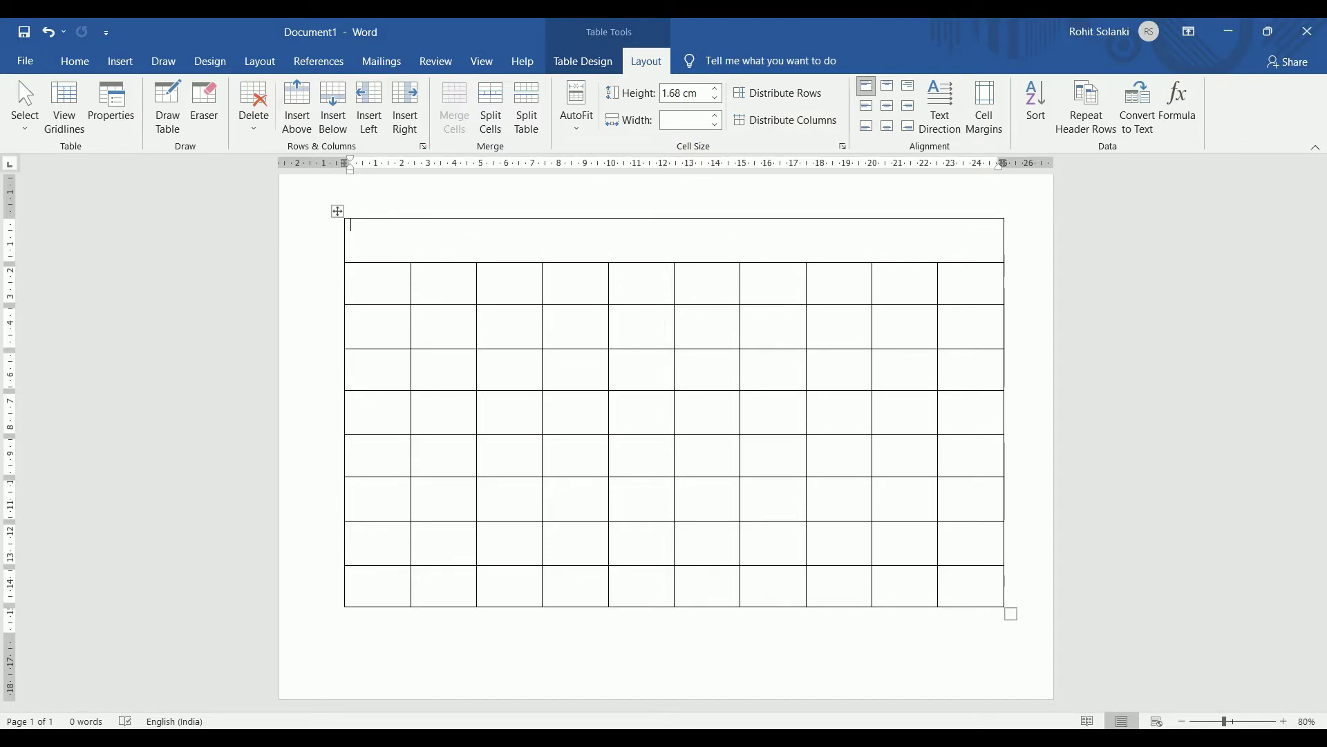
type("TIME T")
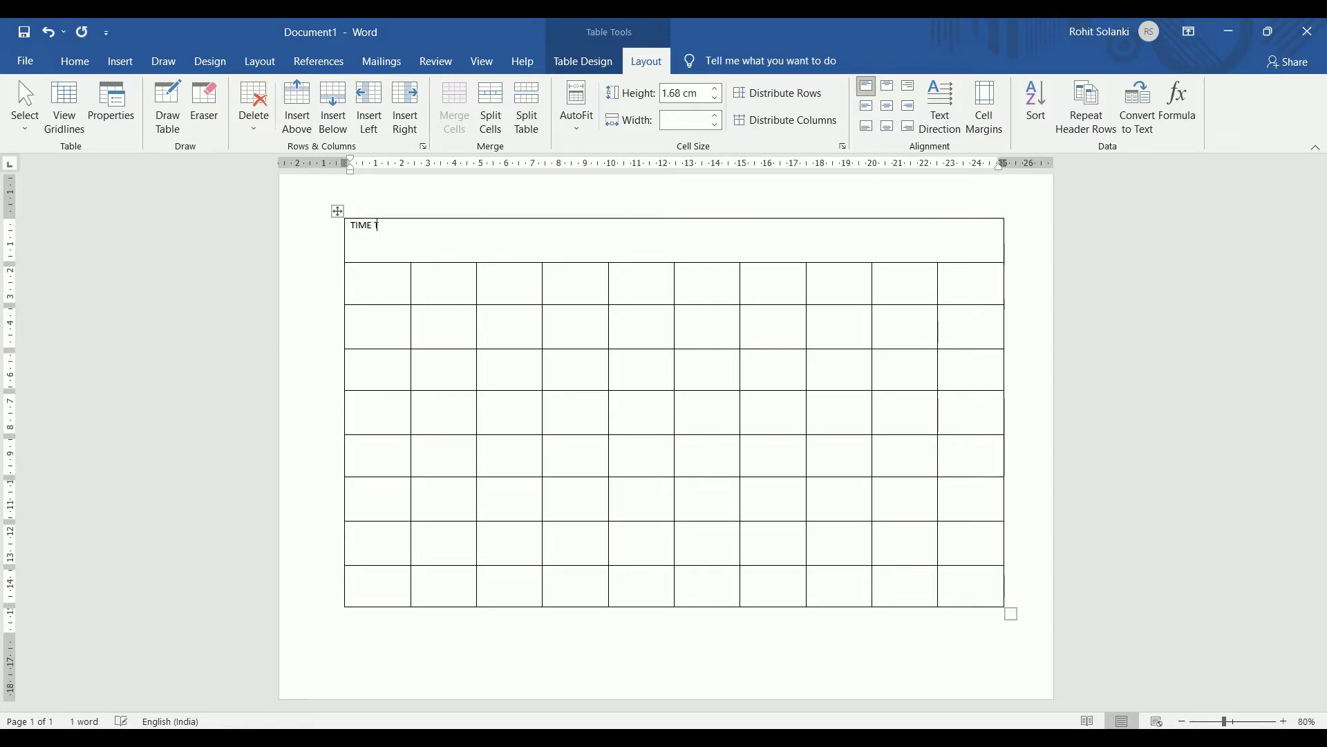
type("ABLE")
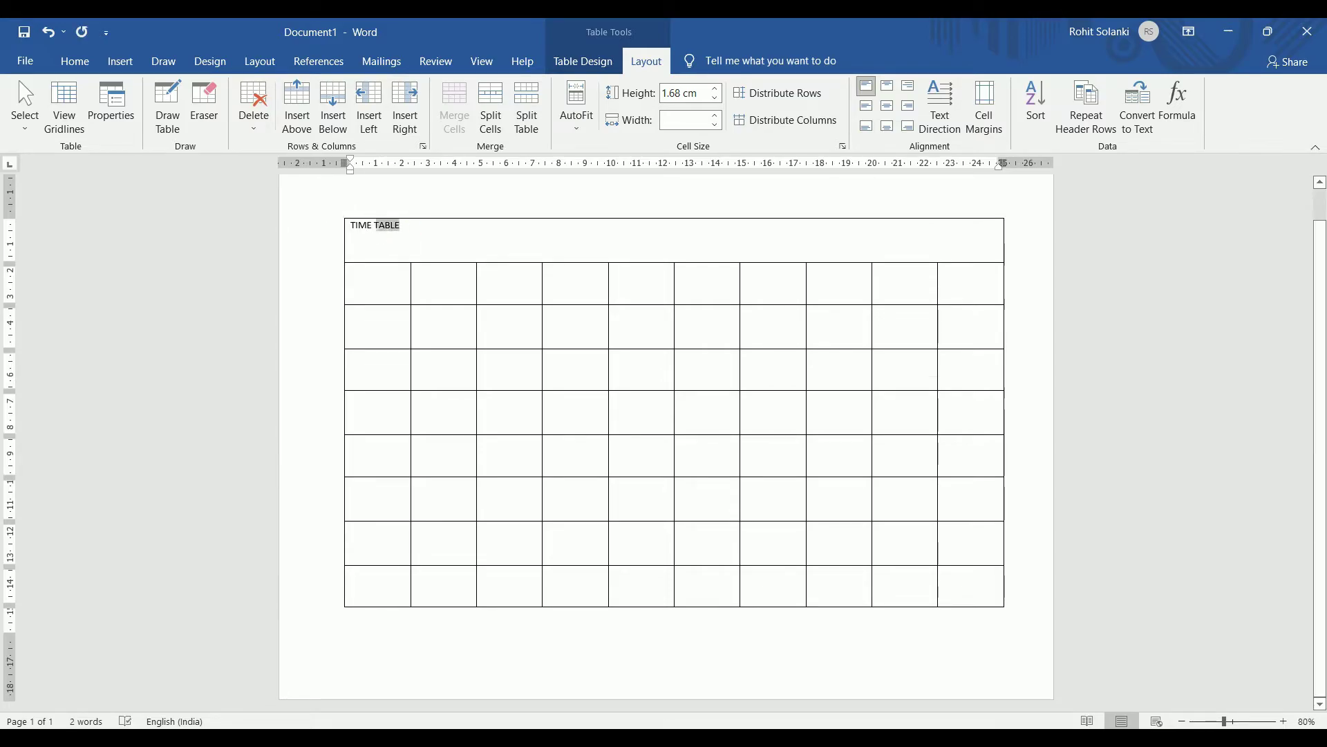
Format the TIME TABLE heading as 36 pt bold.
left_click_drag(401, 226, 350, 226)
left_click(75, 62)
left_click(300, 94)
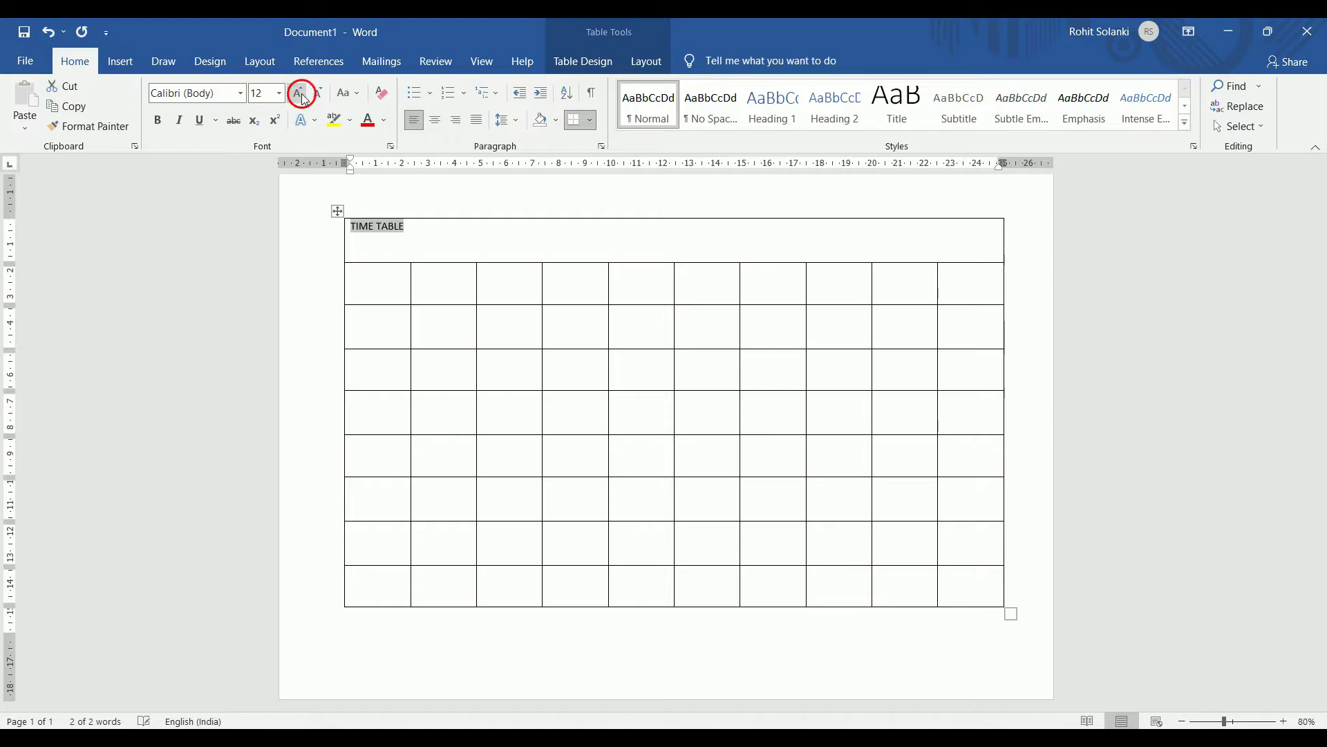
left_click(300, 94)
left_click(300, 94)
left_click(300, 94)
left_click(300, 94)
left_click(300, 94)
left_click(300, 94)
left_click(300, 94)
left_click(300, 94)
left_click(300, 94)
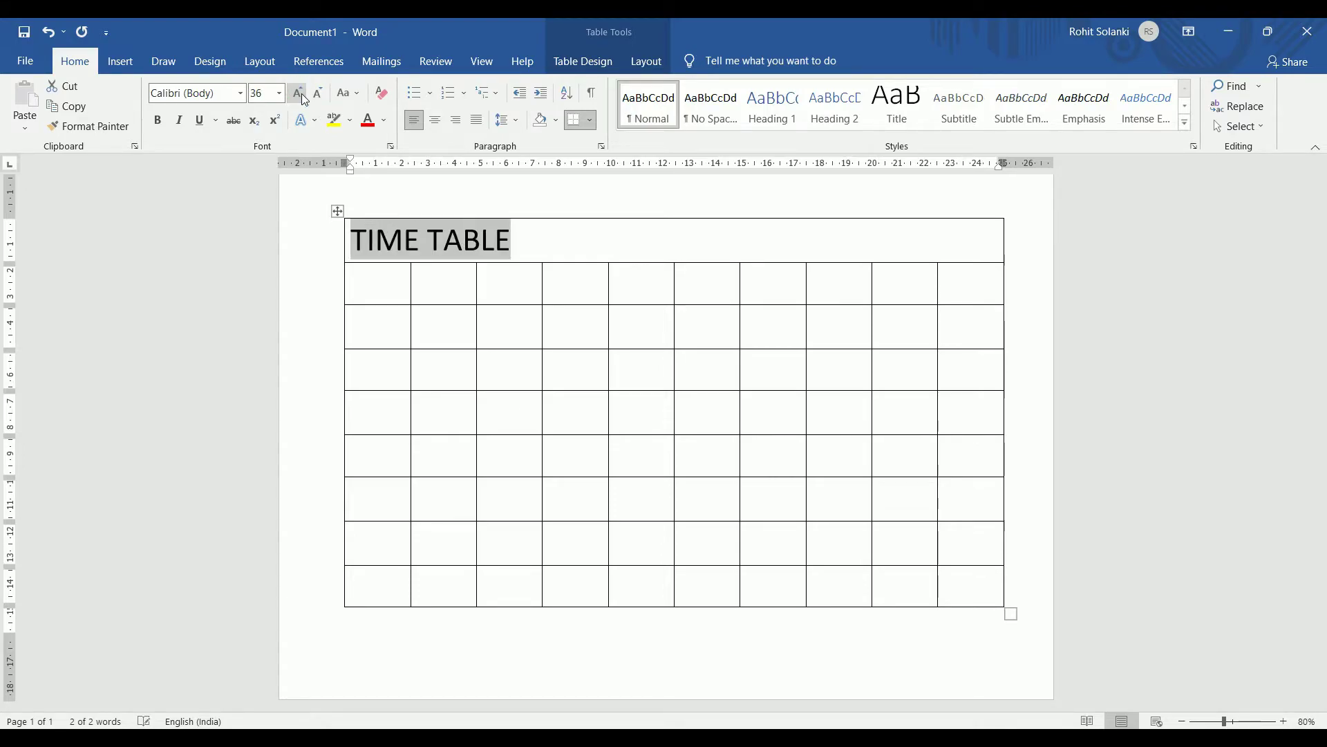
left_click(158, 119)
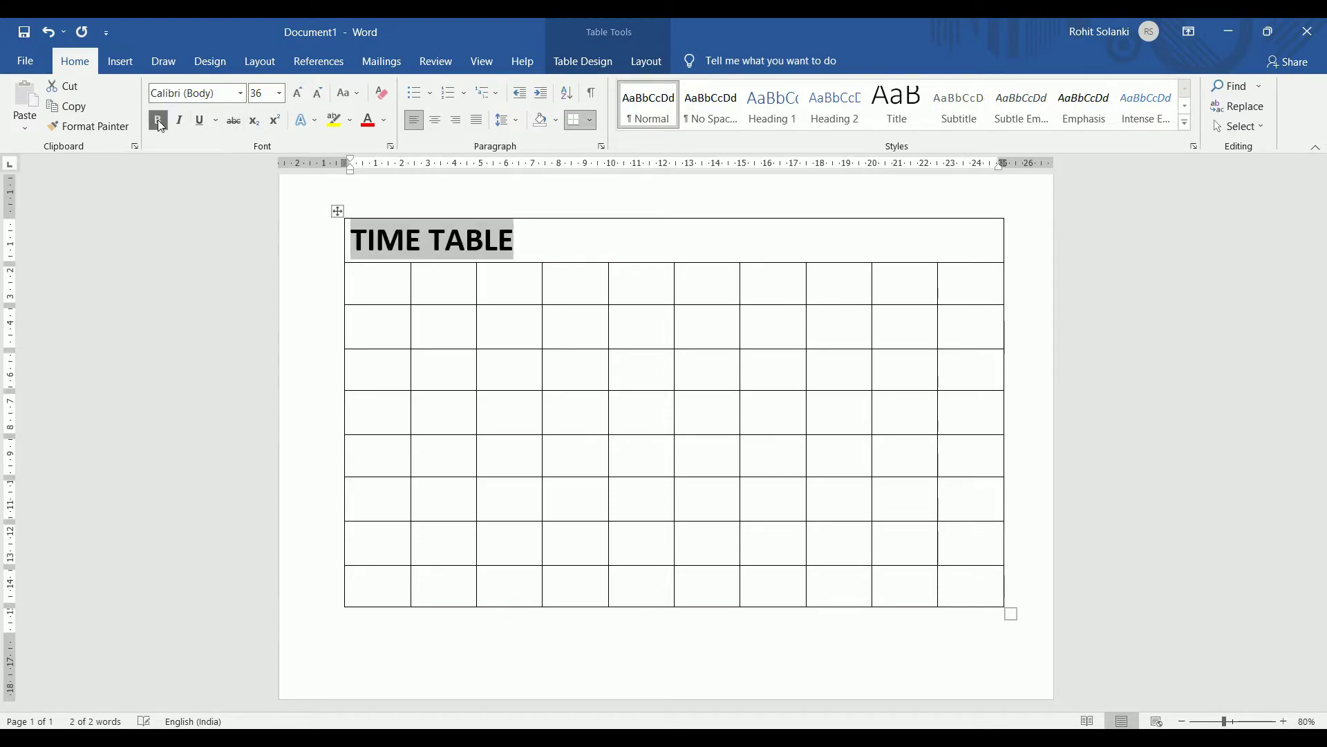
left_click(516, 240)
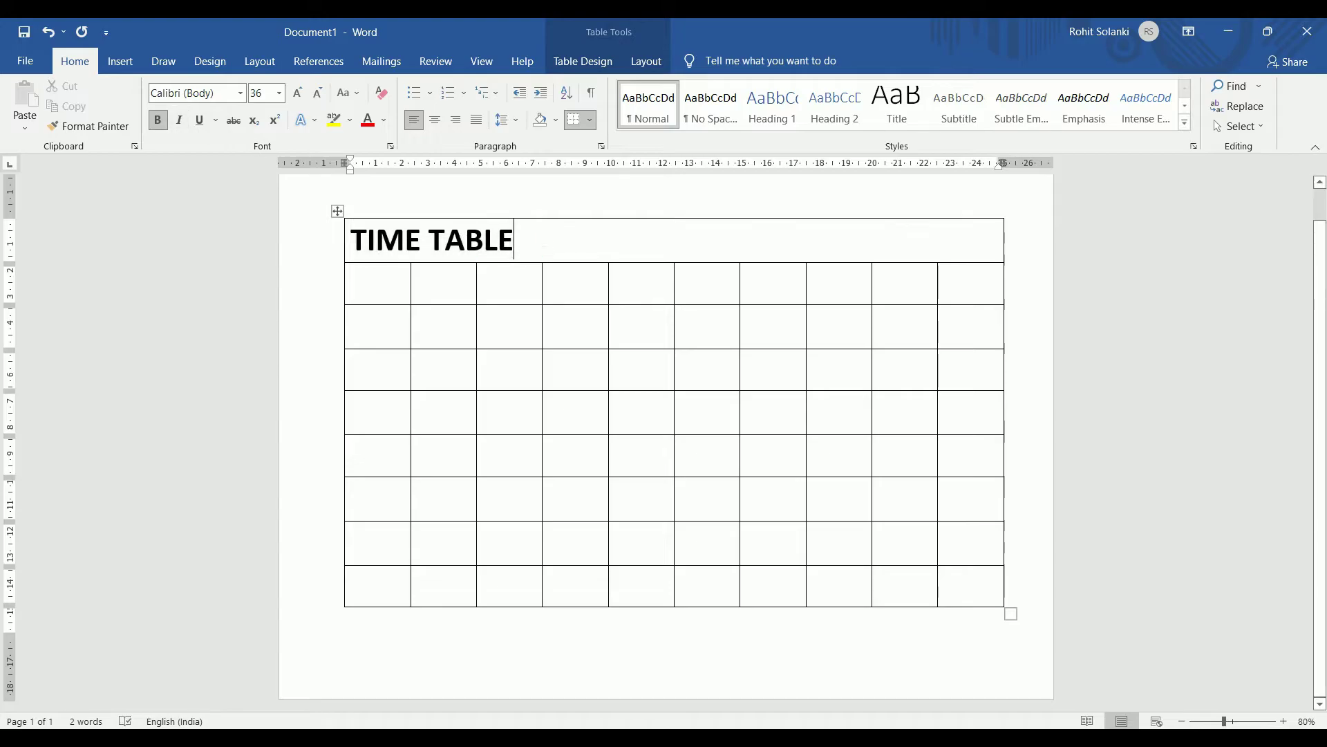
left_click(638, 69)
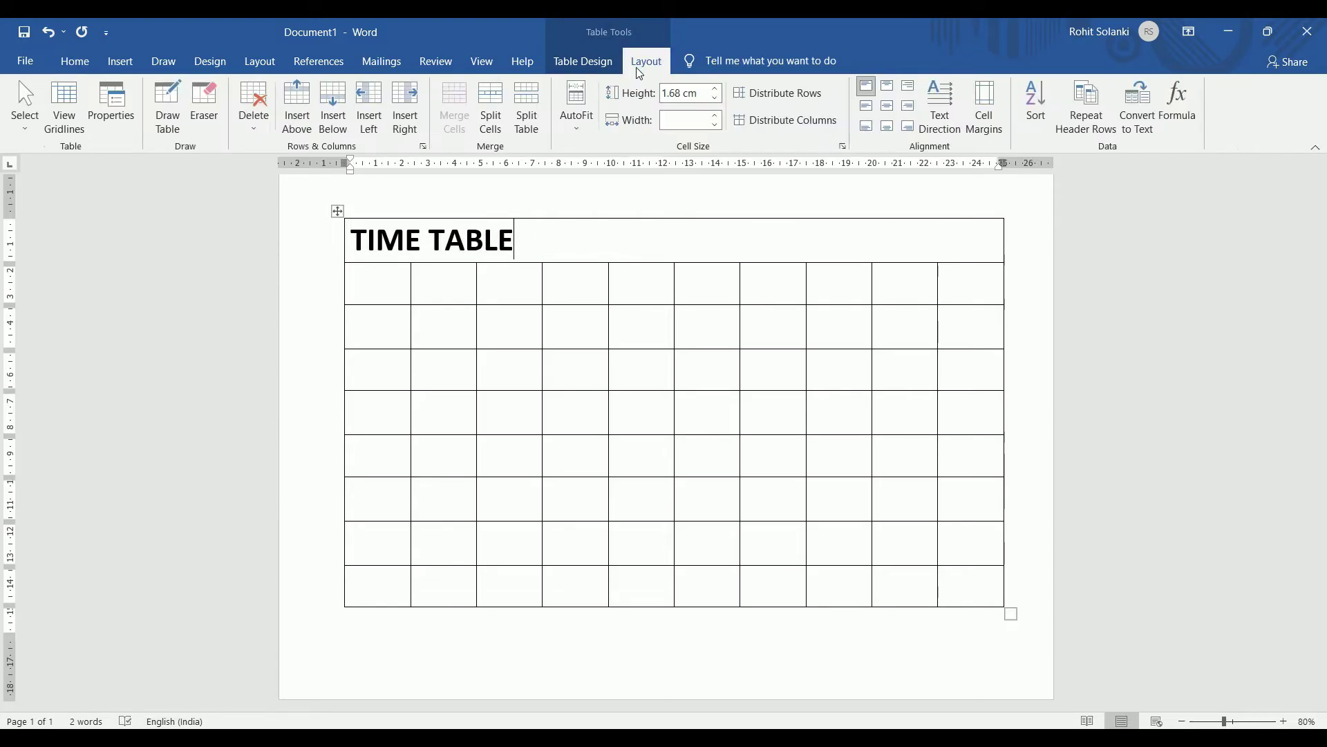
Centre-align the contents of every table cell, including the TIME TABLE heading.
left_click(337, 211)
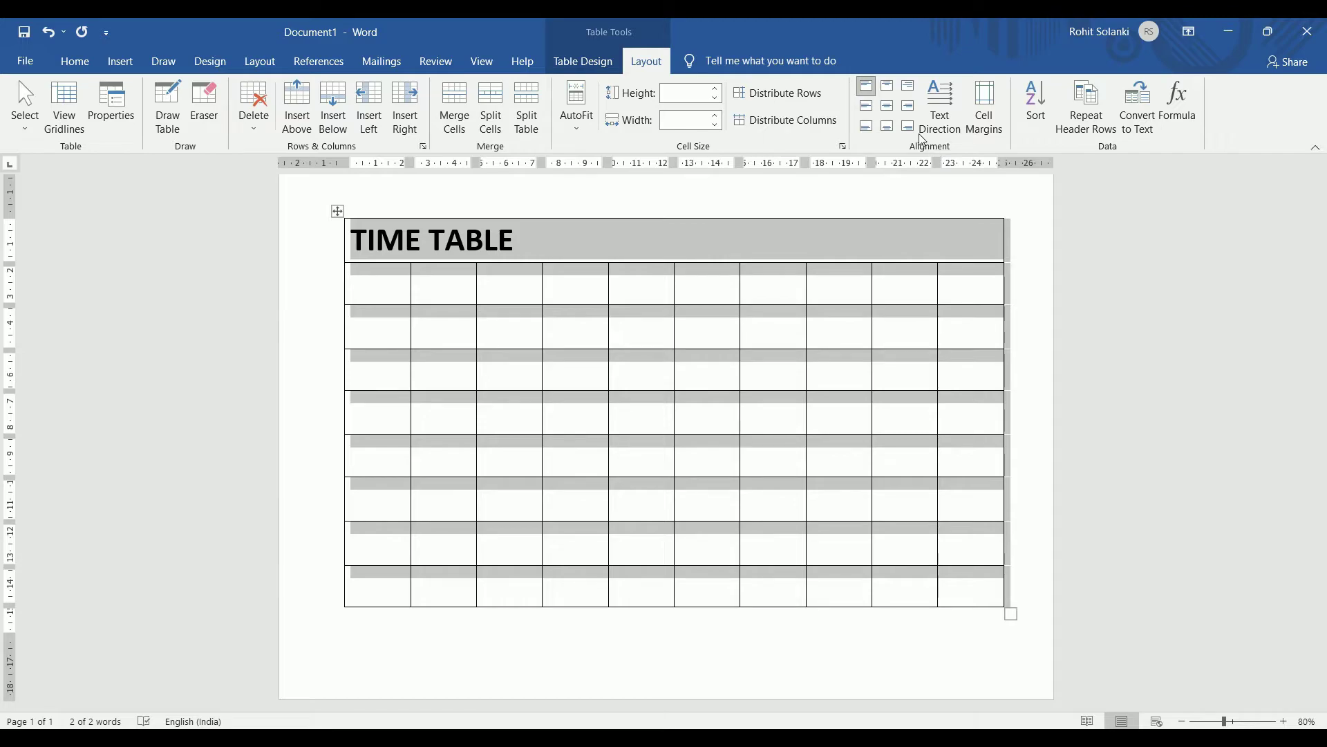
left_click(887, 107)
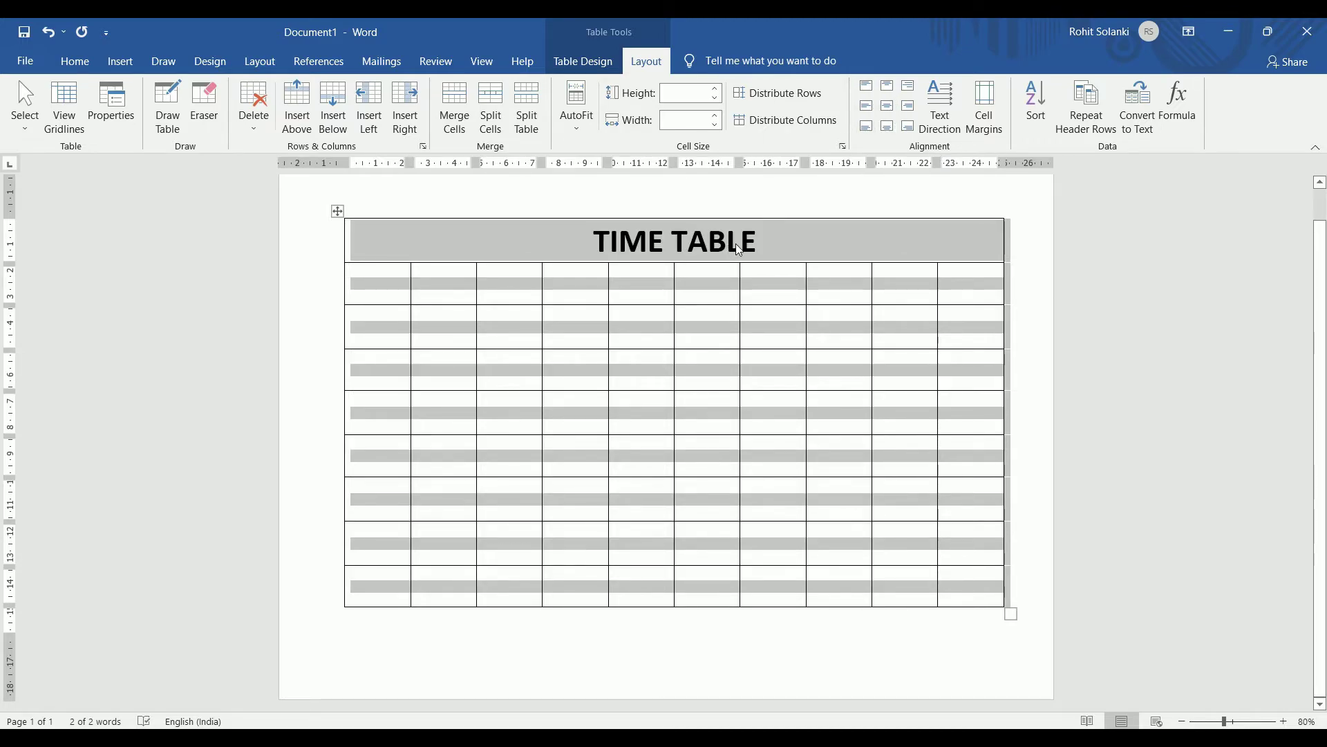
left_click(769, 247)
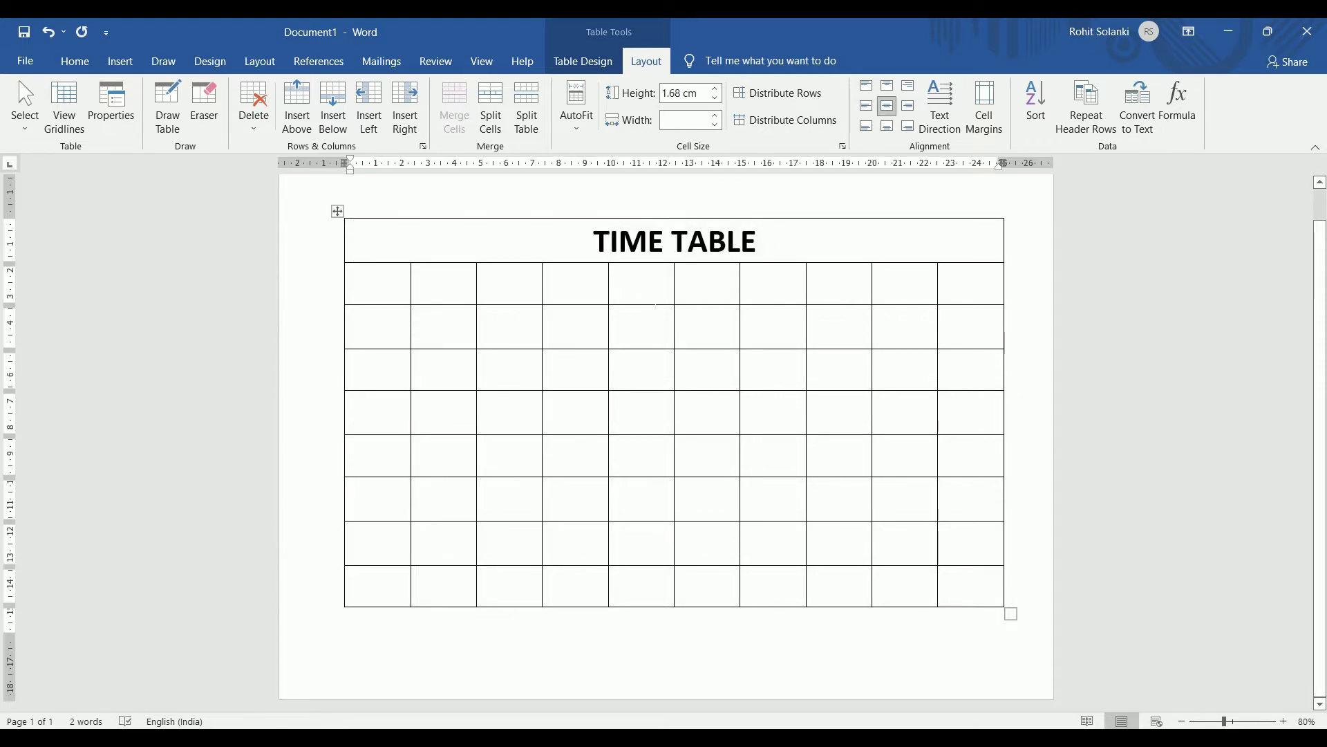
left_click(642, 283)
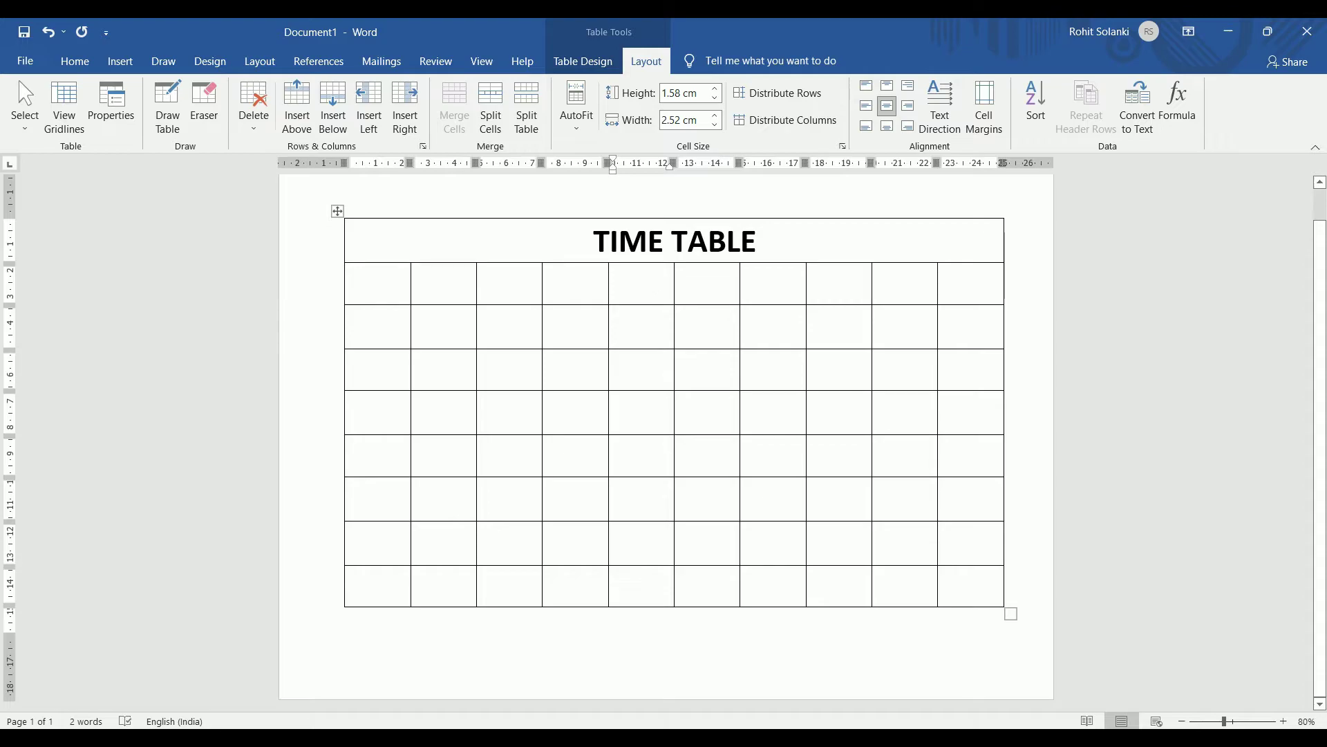
Merge the second row into one cell and type ROUTINE FOR CLASS 12TH.
left_click_drag(371, 288, 996, 284)
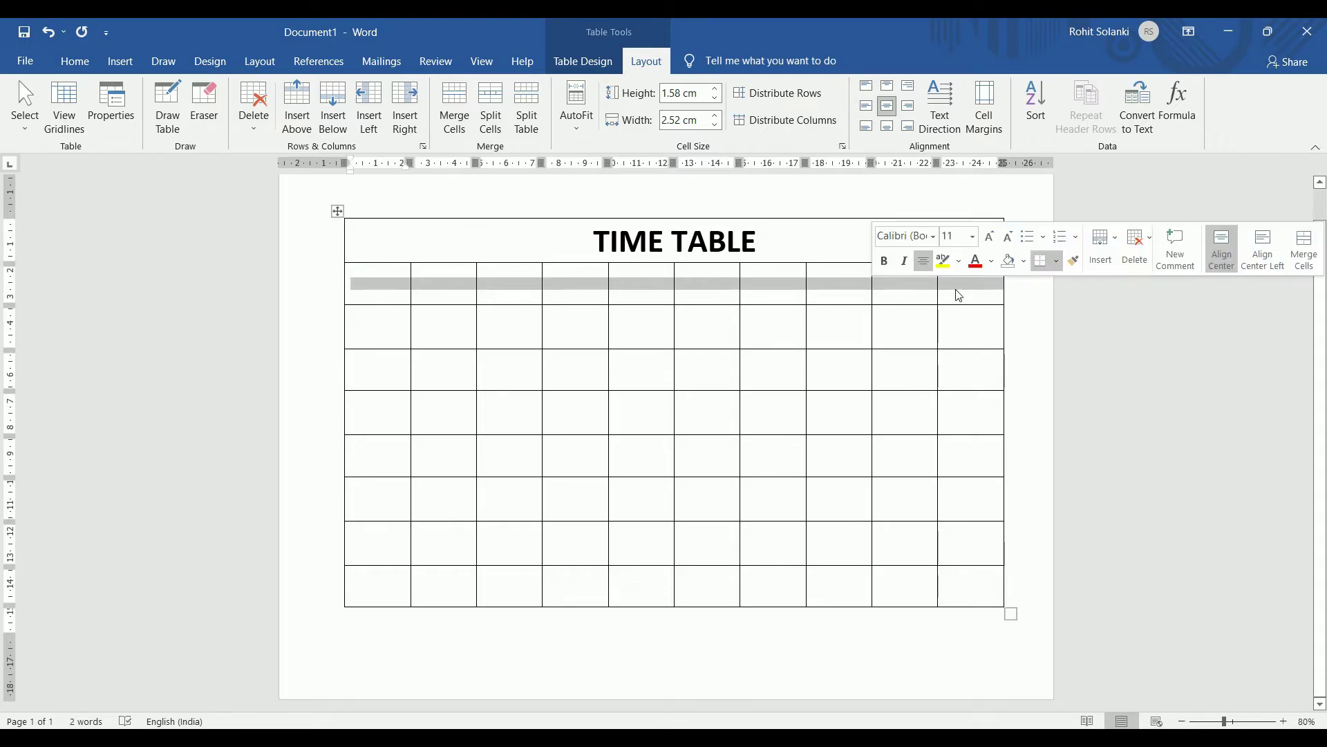
left_click(464, 132)
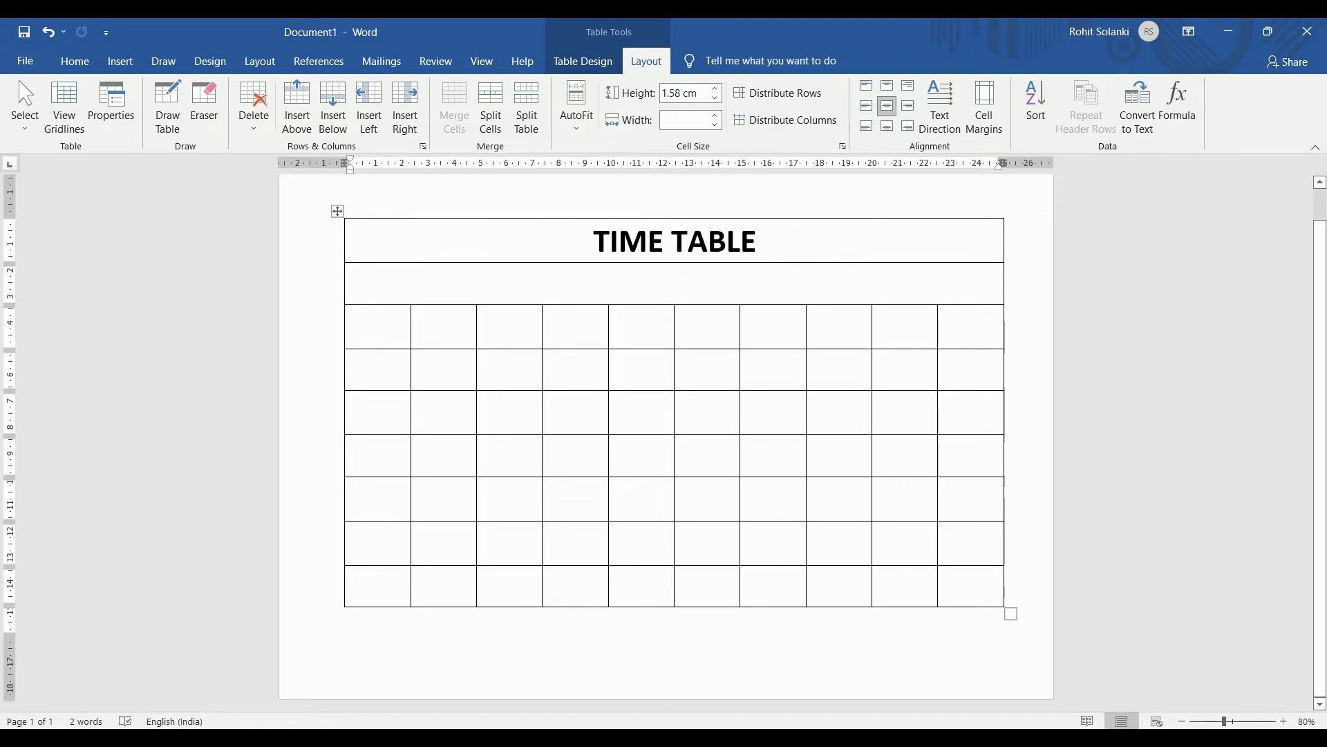
type("ROUTINE")
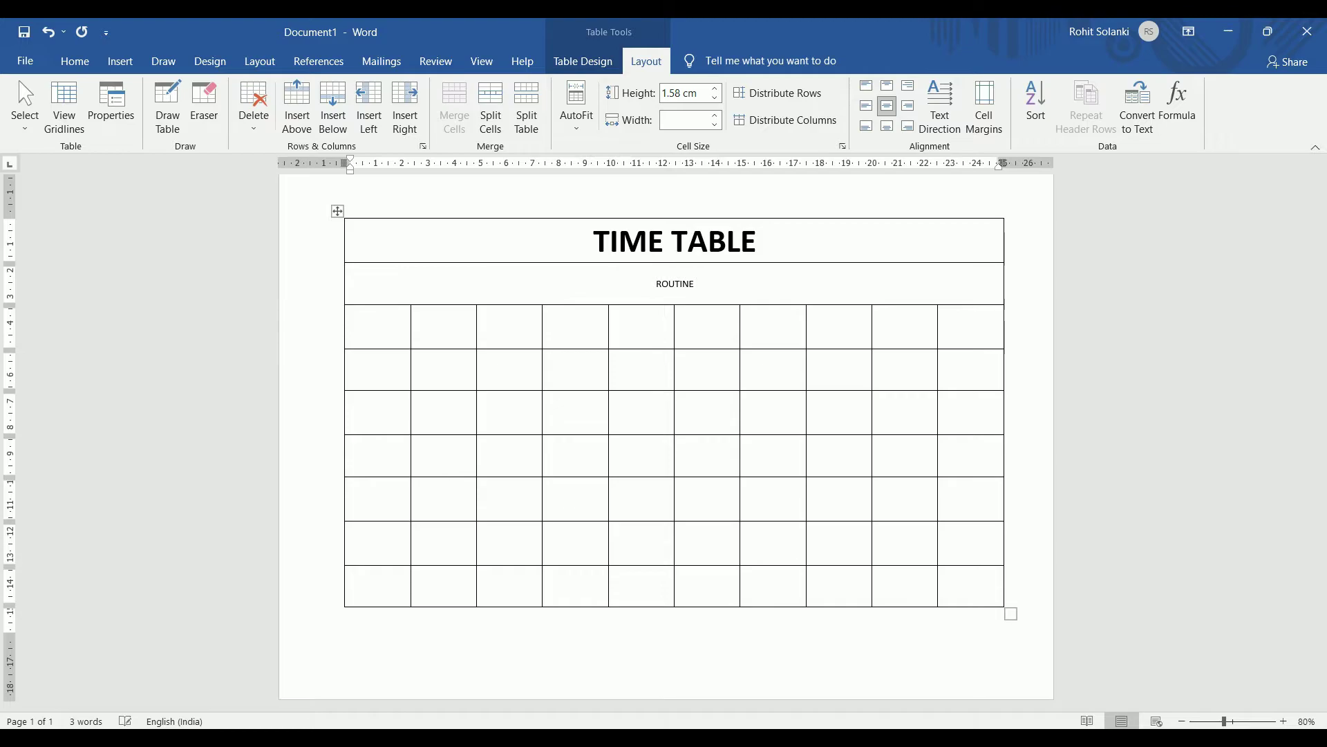
type(" FOR CLASS")
type(" 12TH")
Make the ROUTINE FOR CLASS 12TH subtitle 24 pt bold.
left_click_drag(735, 284, 623, 284)
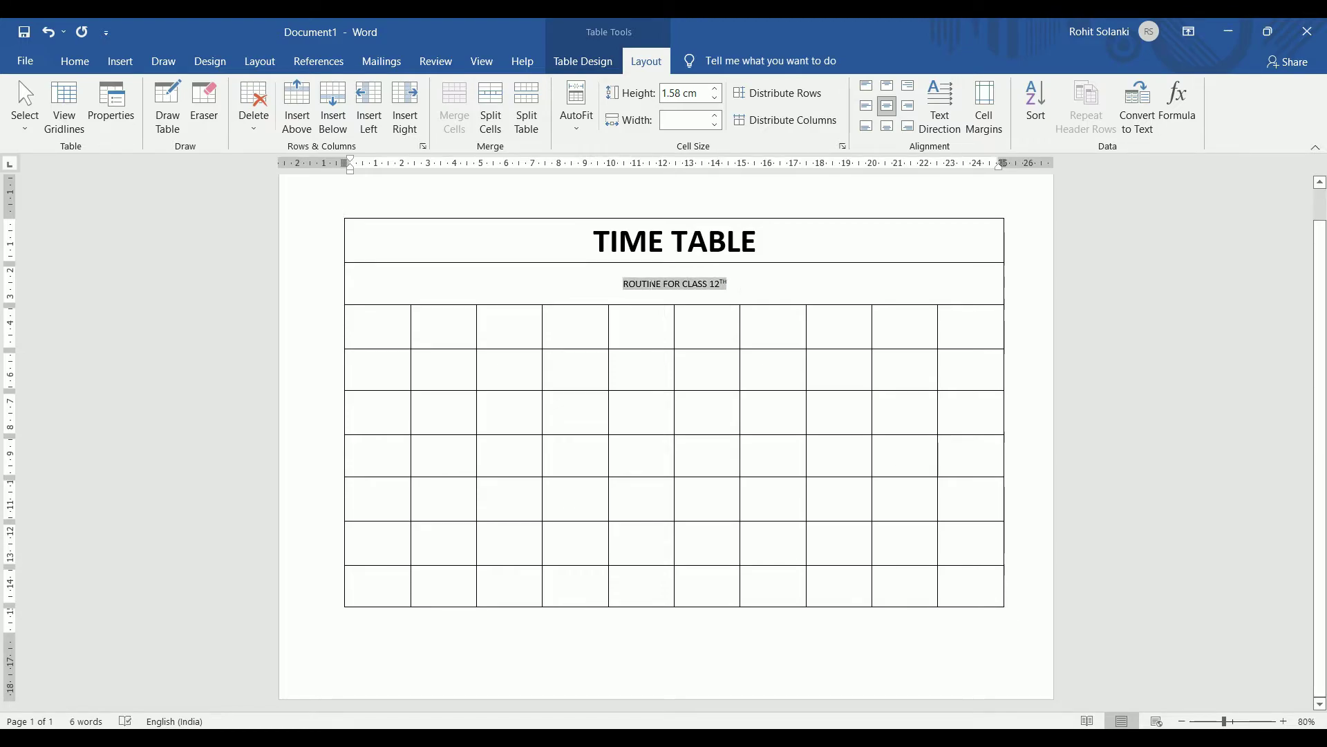
left_click(75, 61)
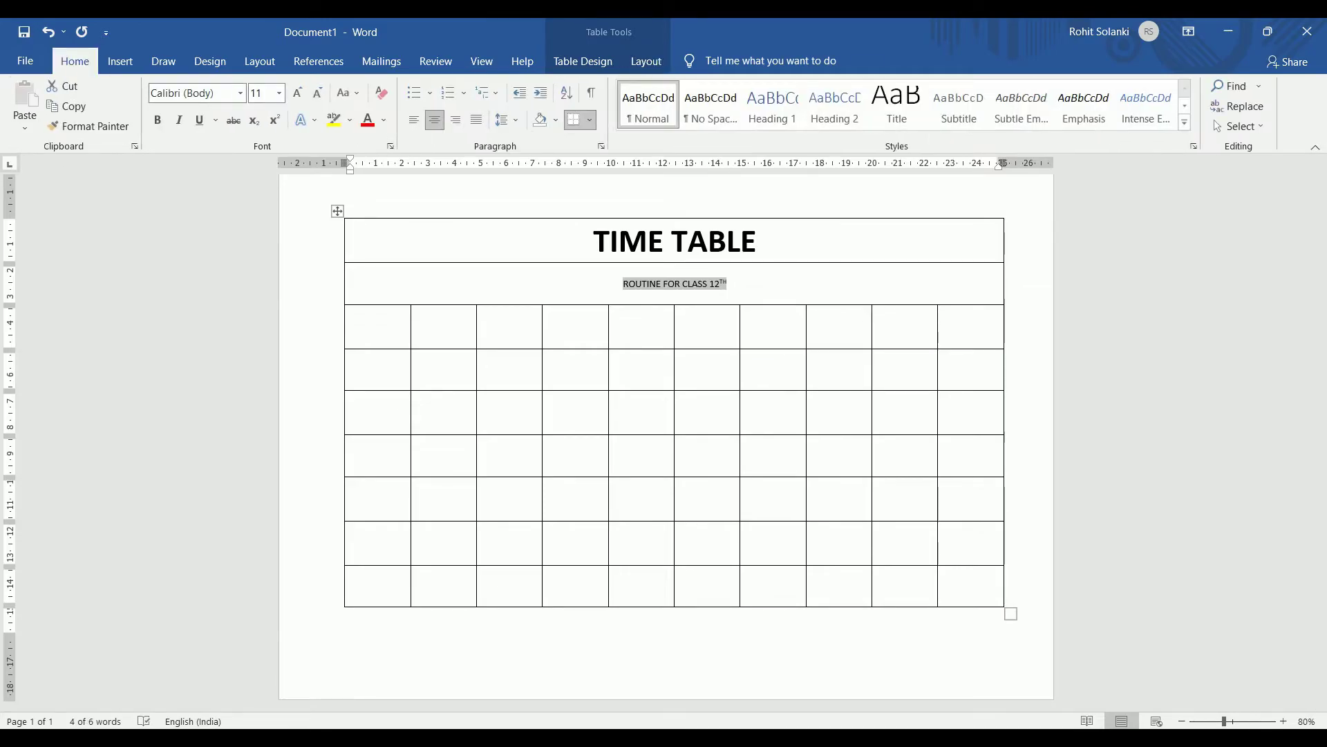
left_click(296, 93)
left_click(297, 94)
left_click(296, 93)
double_click(296, 93)
left_click(297, 93)
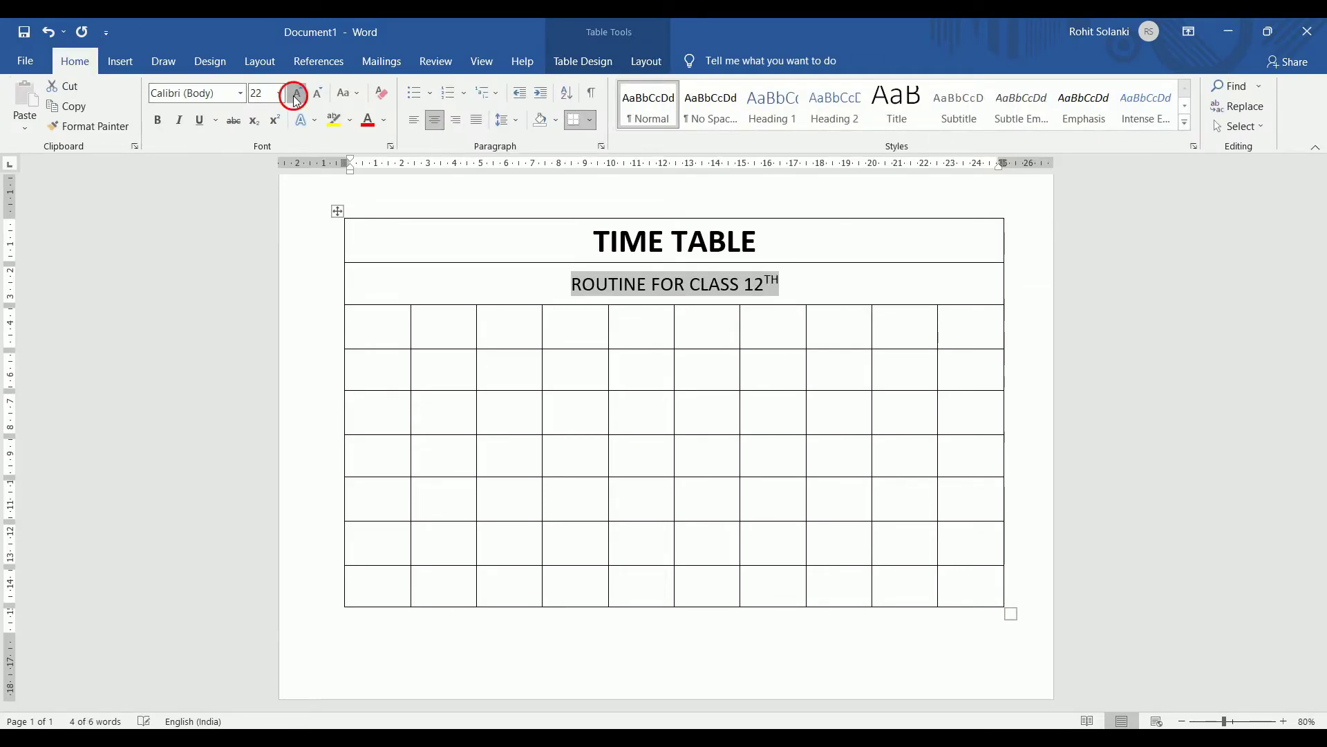
left_click(297, 94)
key("ctrl+b")
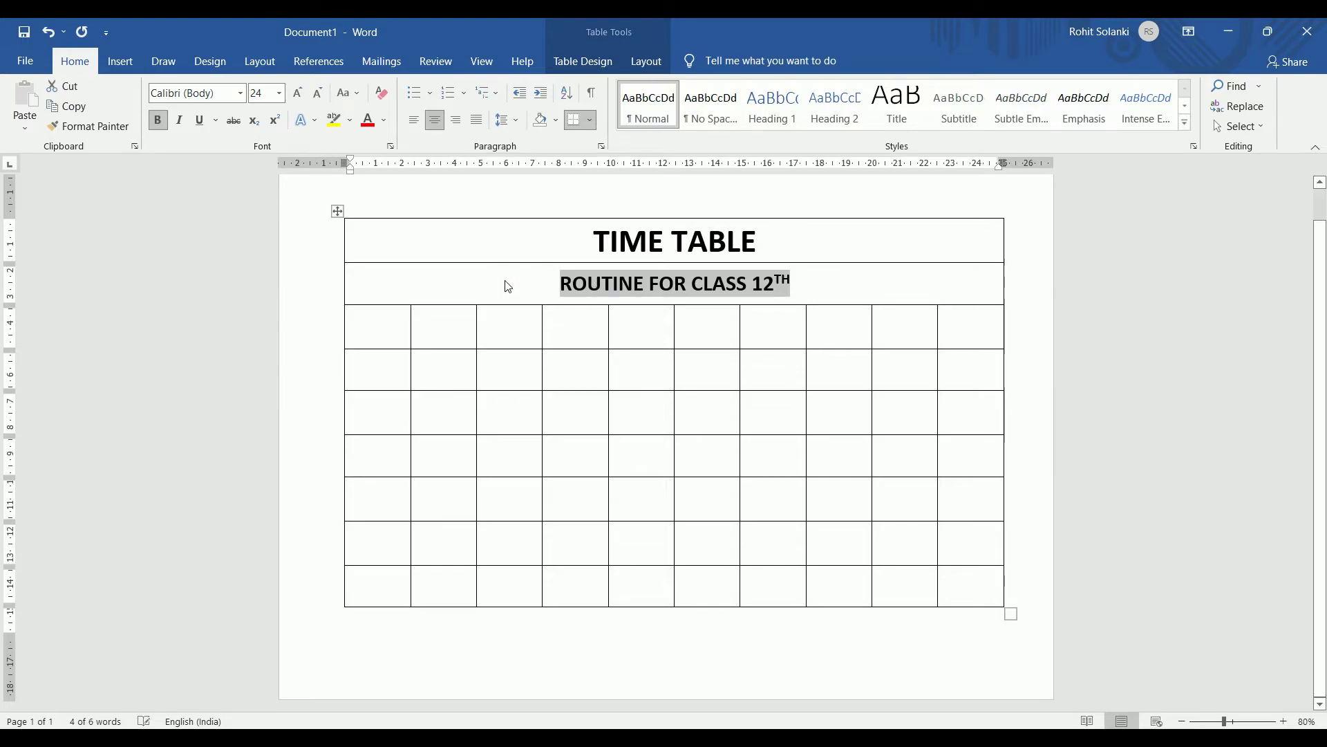
left_click(507, 284)
Type DAYS in the first grid cell and the weekdays MONDAY to SATURDAY below it.
left_click(376, 326)
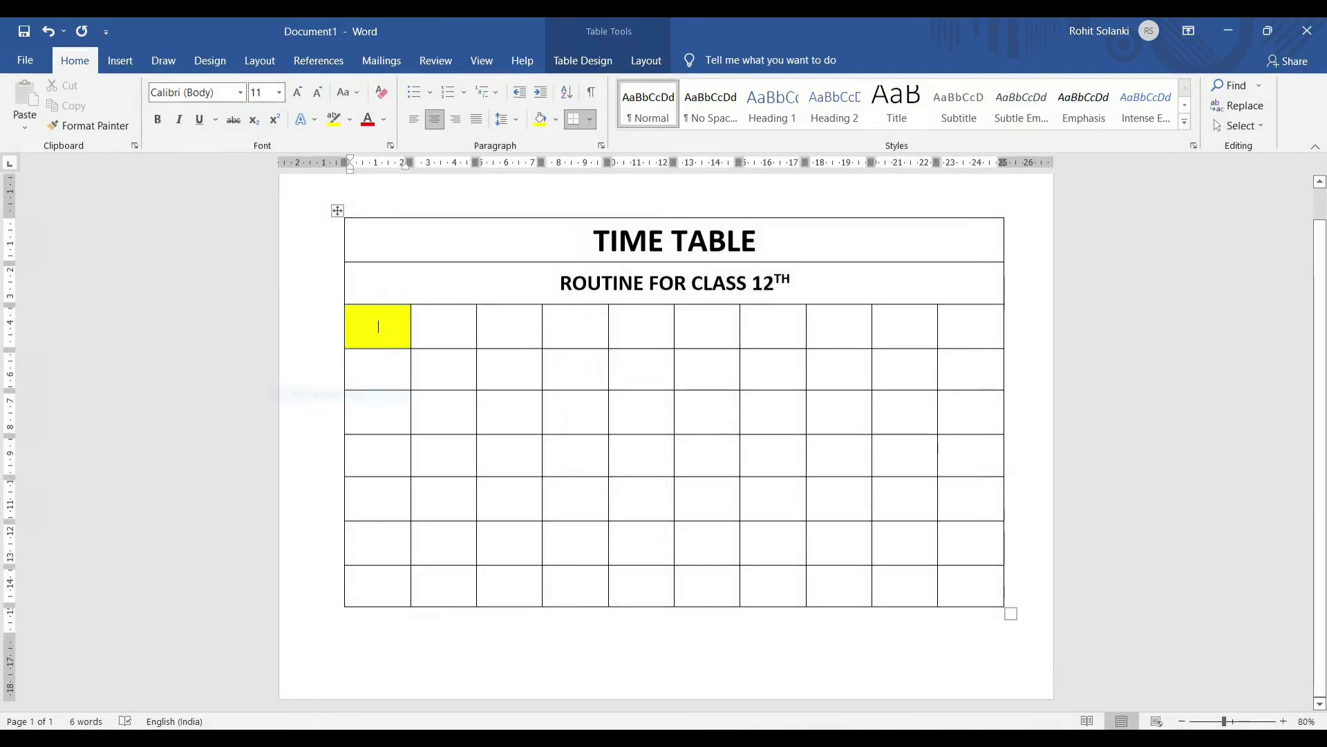
type("DAYS")
left_click(378, 369)
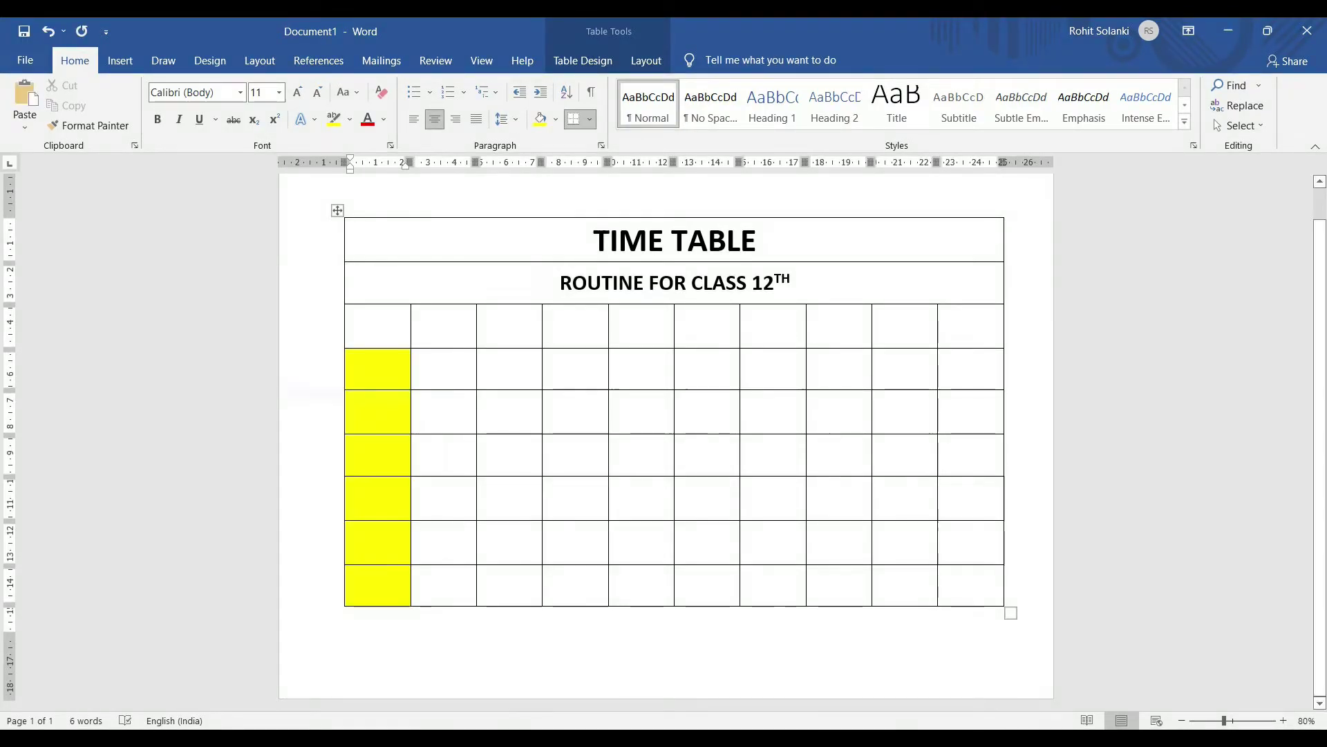
type("MONDAY")
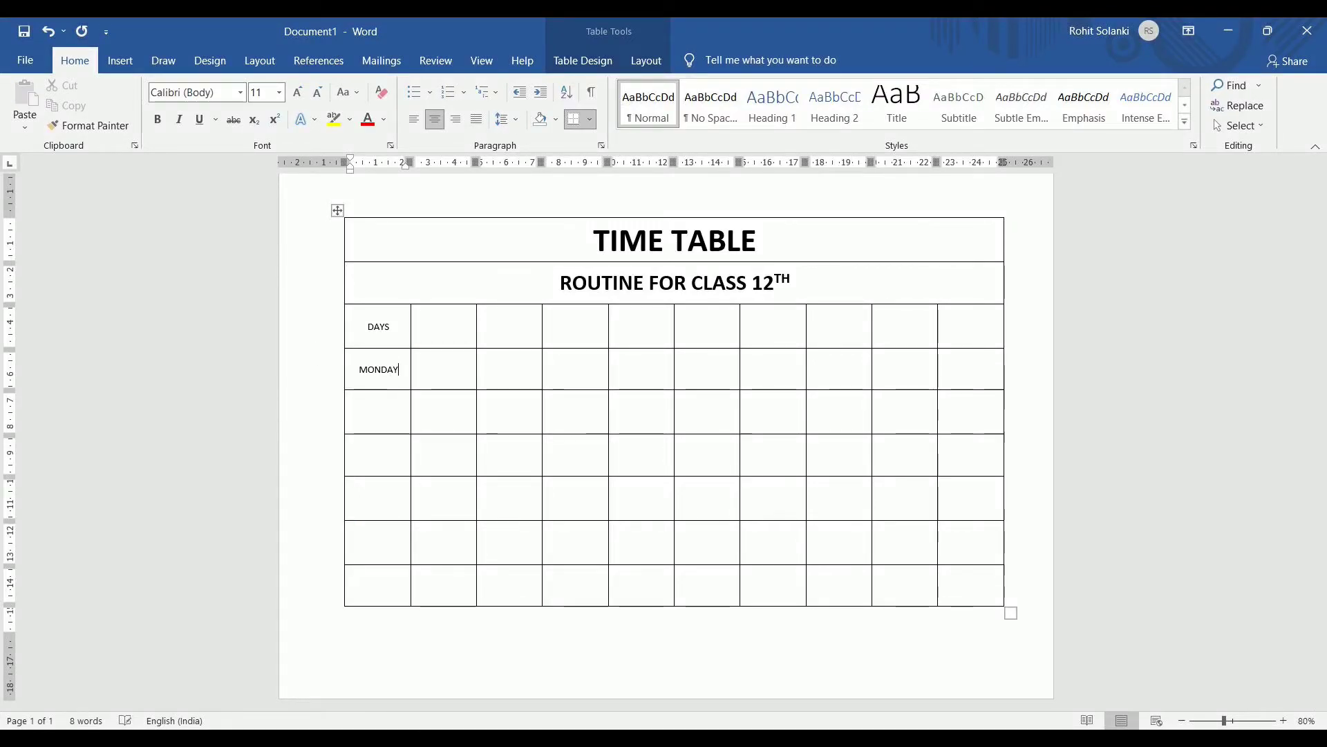
left_click(378, 412)
type("TUESDAY WEDNESDAY THRUSDAY FRIDAY")
left_click(378, 586)
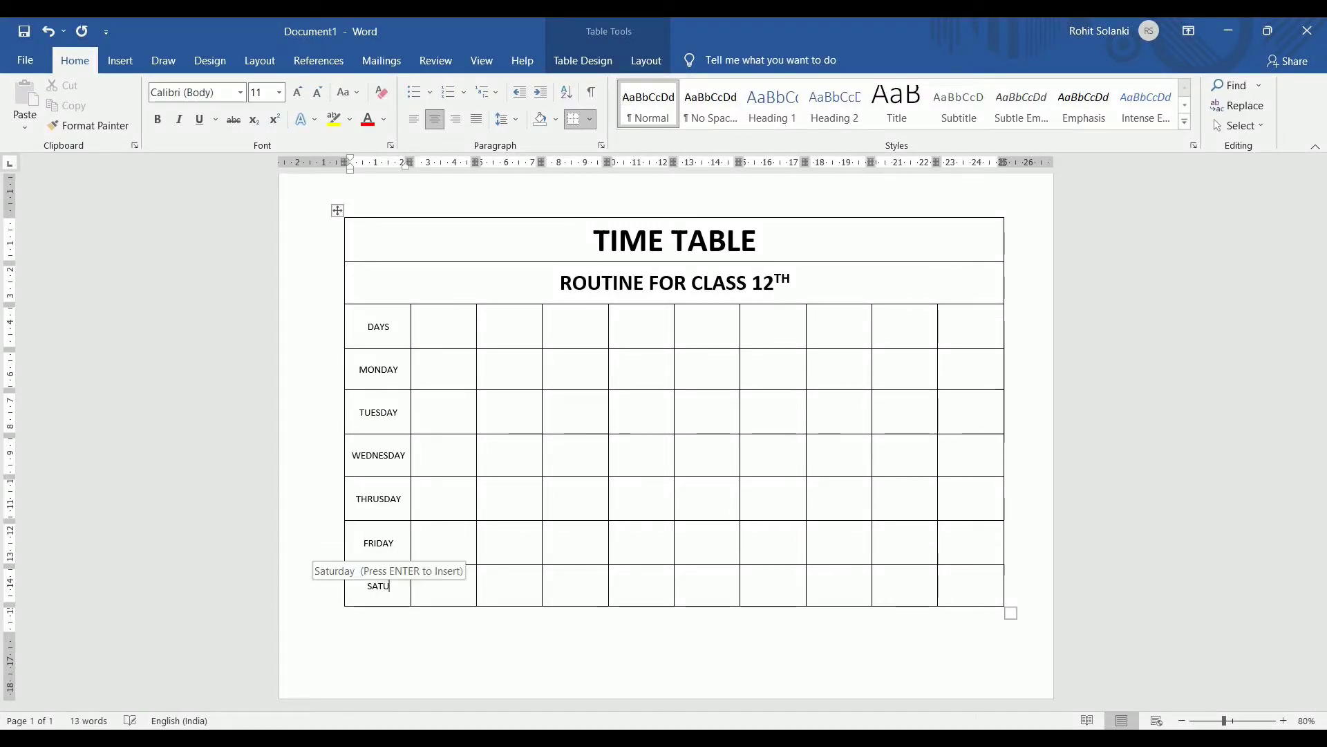
type("SATURDAY")
left_click(444, 326)
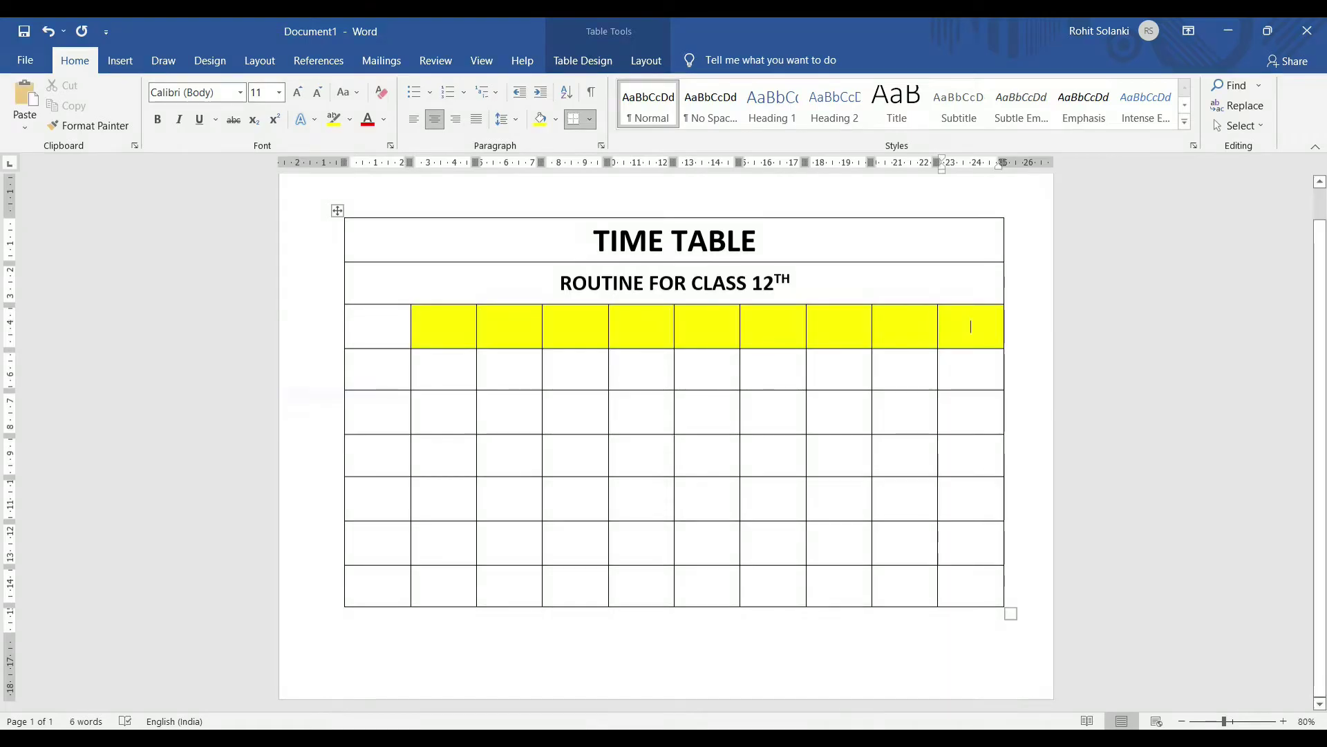
Enter period headers 1ST, 2ND, 3RD and 4TH across the DAYS row.
type("1ST")
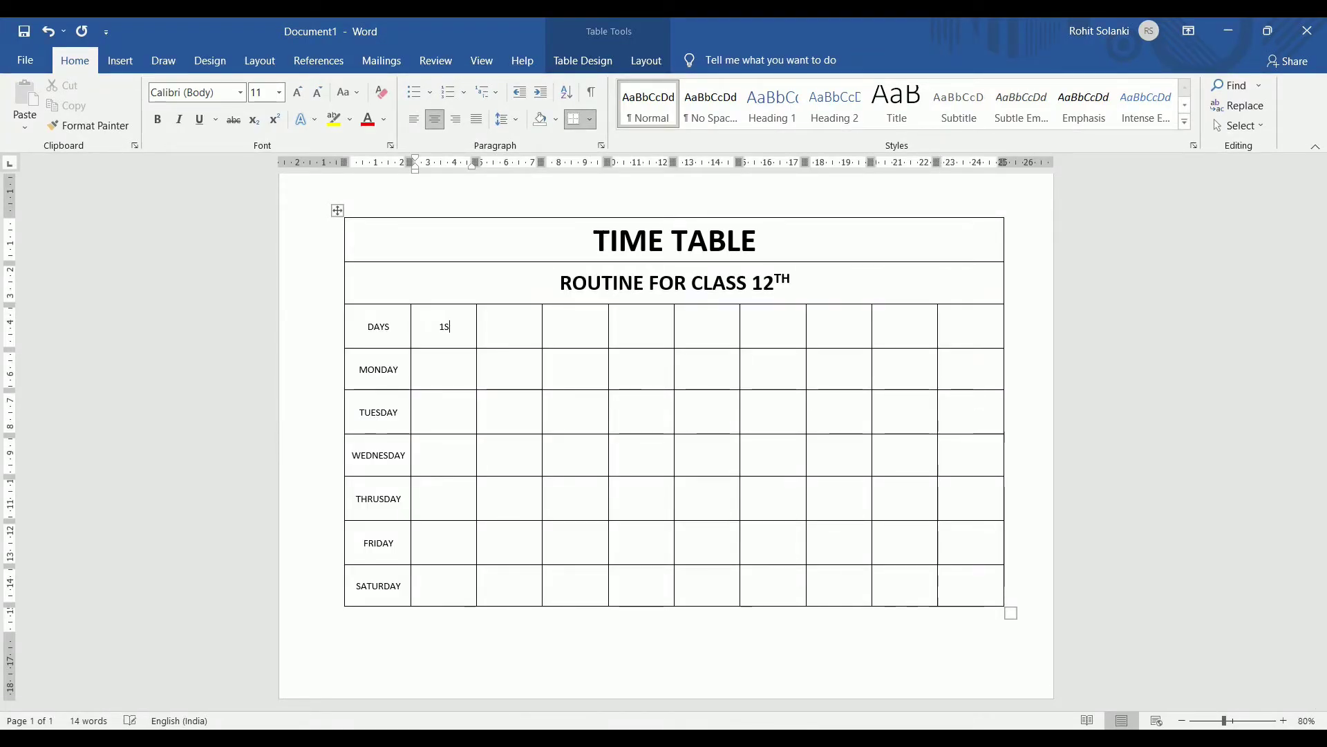
key("Tab")
type("2ND")
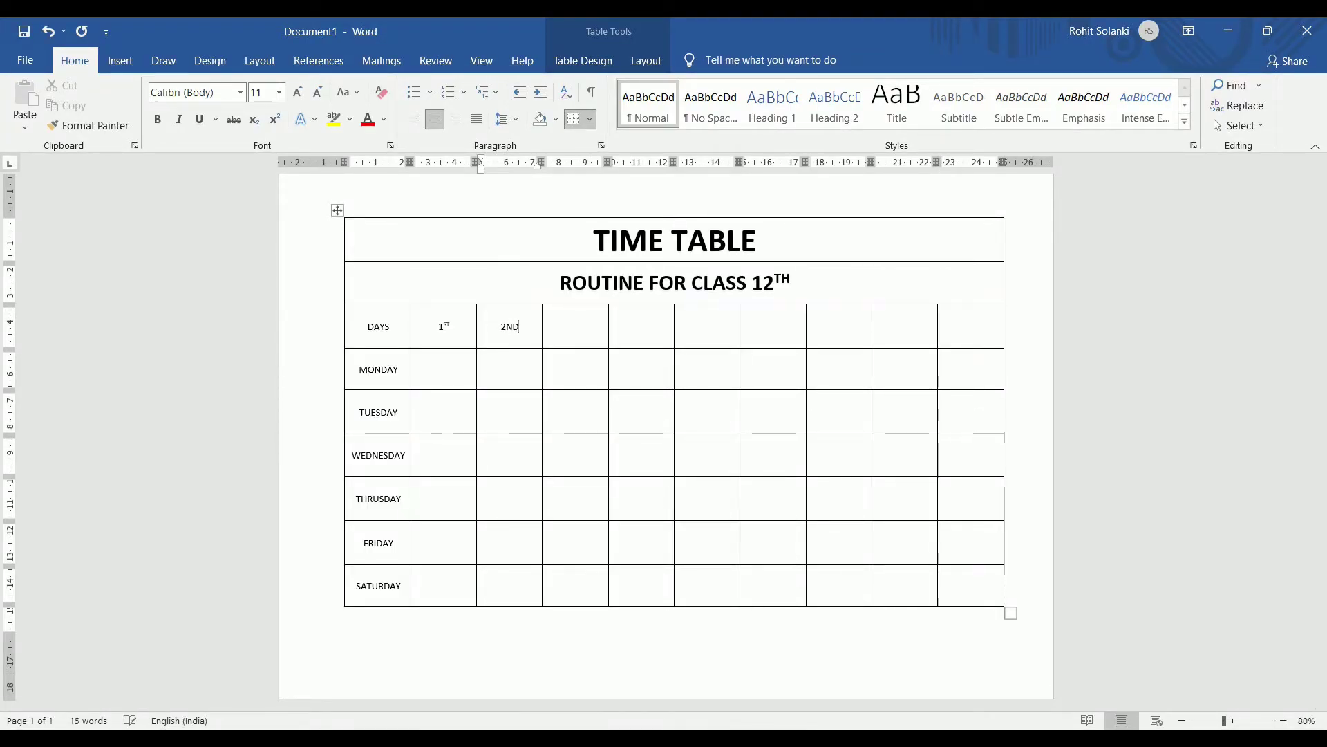
key("Tab")
type("3RD")
key("Tab")
type("4T")
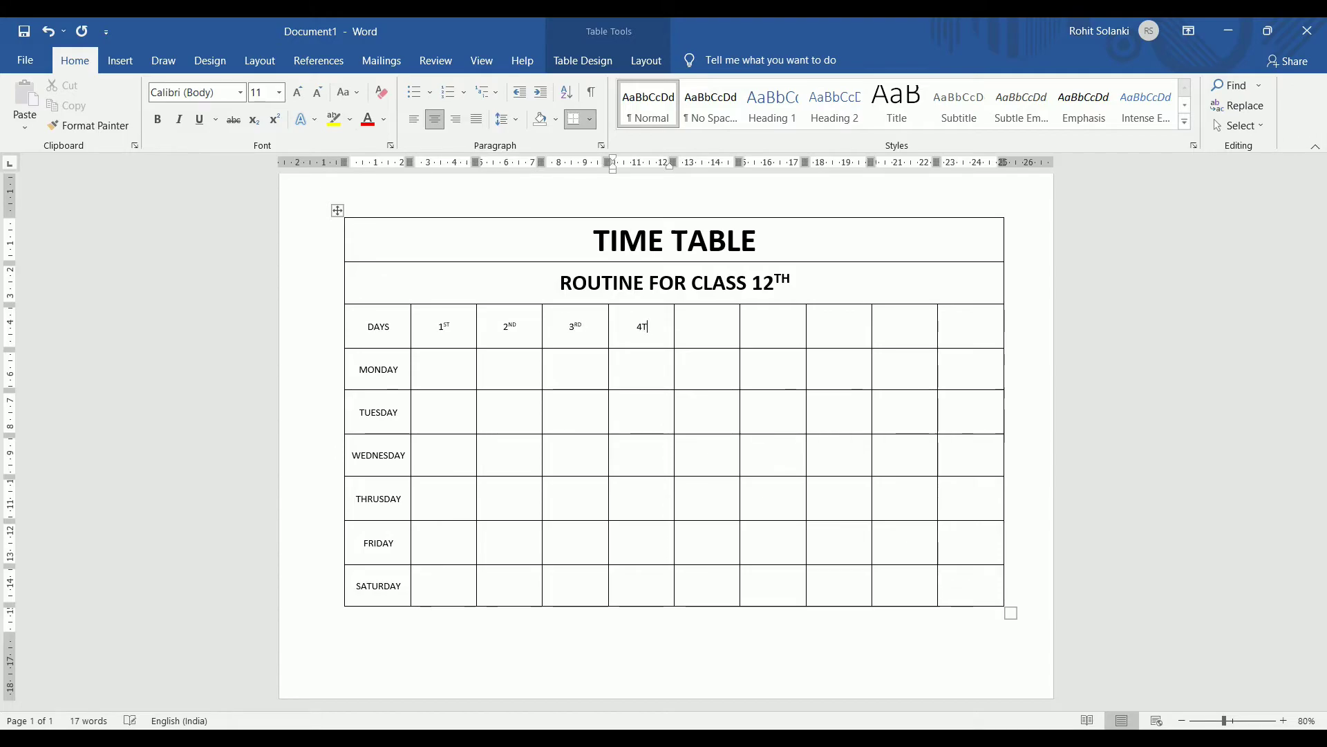
type("H")
key("Tab")
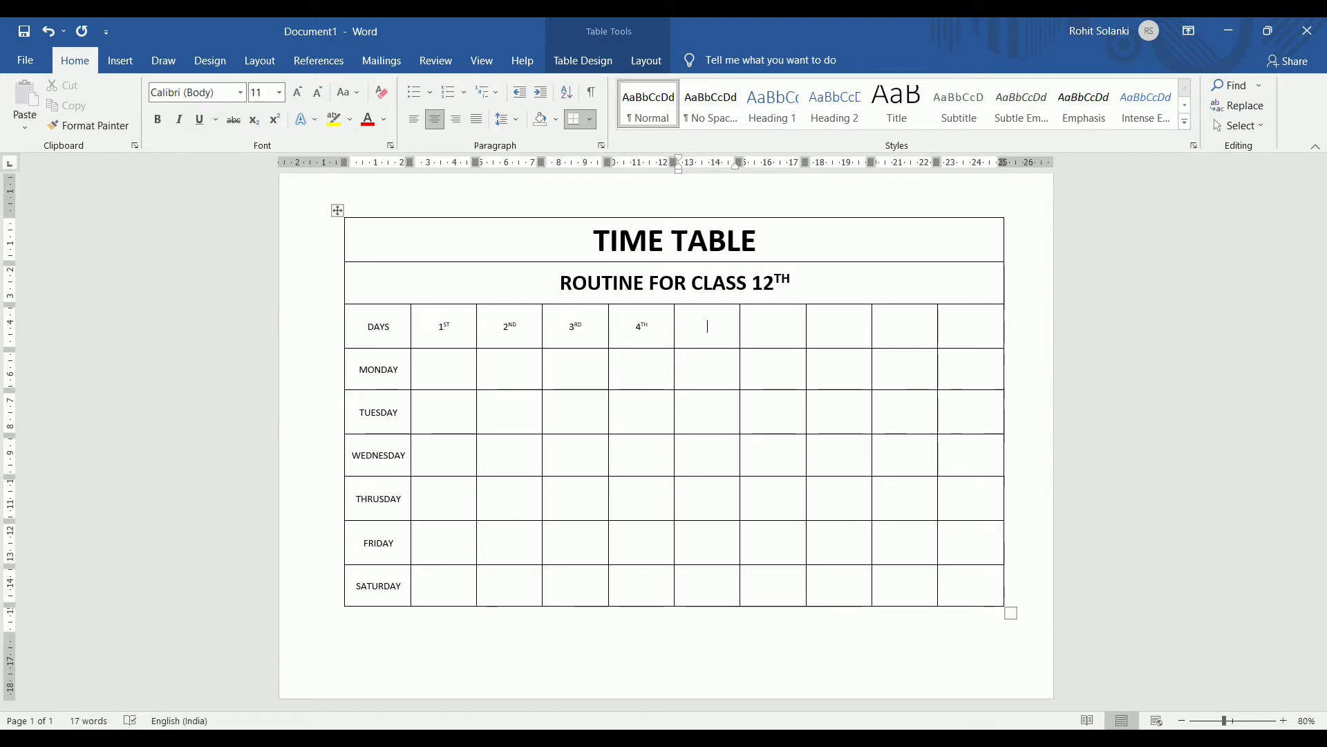
Leave the break column blank and enter period headers 5TH through 8TH.
key("Tab")
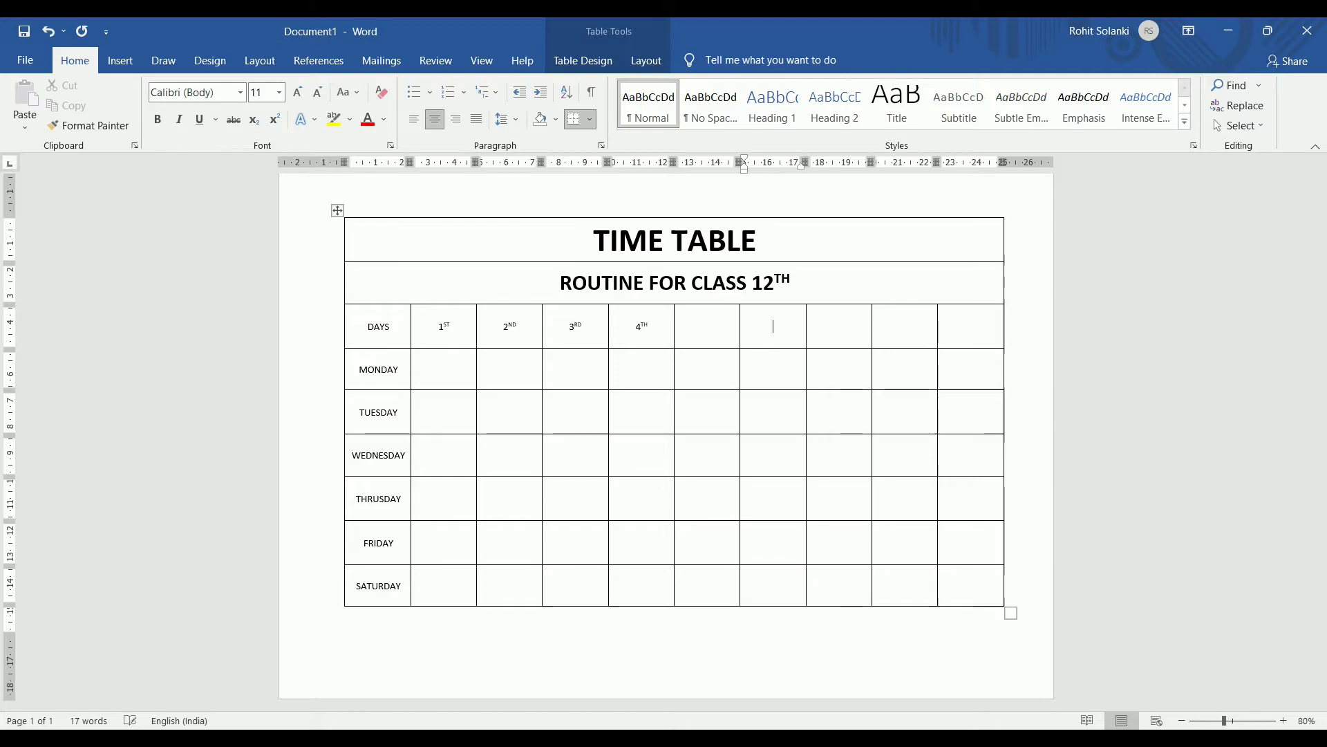
type("5TH")
key("Tab")
type("6T")
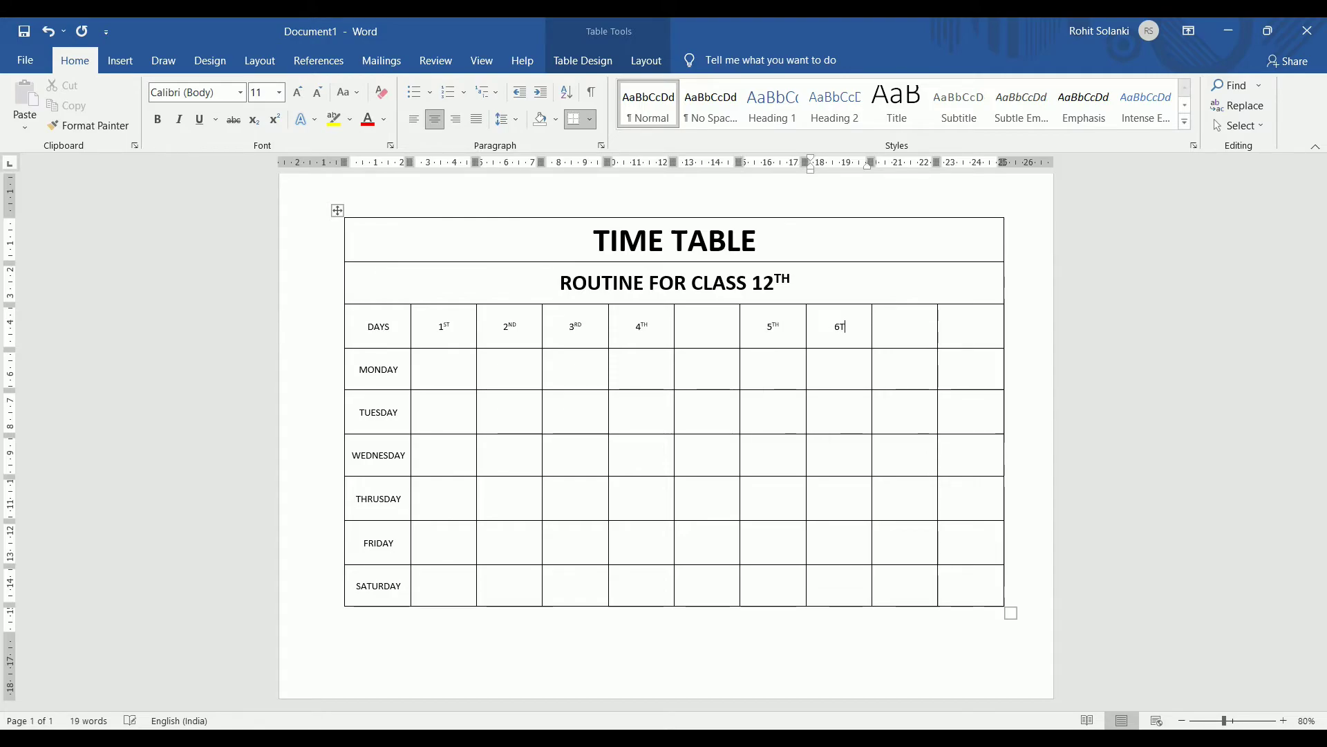
type("H")
key("Tab")
key("Tab")
type("TH")
key("Tab")
Merge the empty break column into one cell and type BREAK in it.
left_click(360, 622)
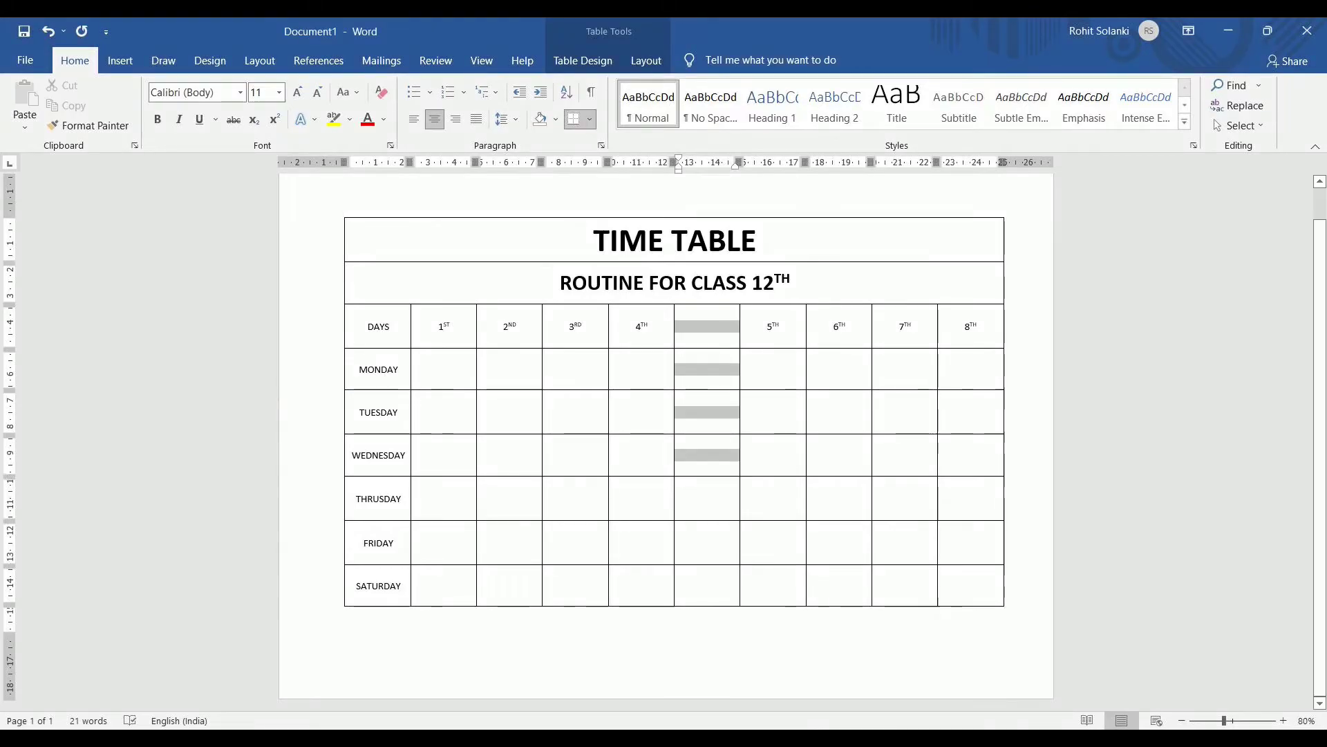
left_click(633, 60)
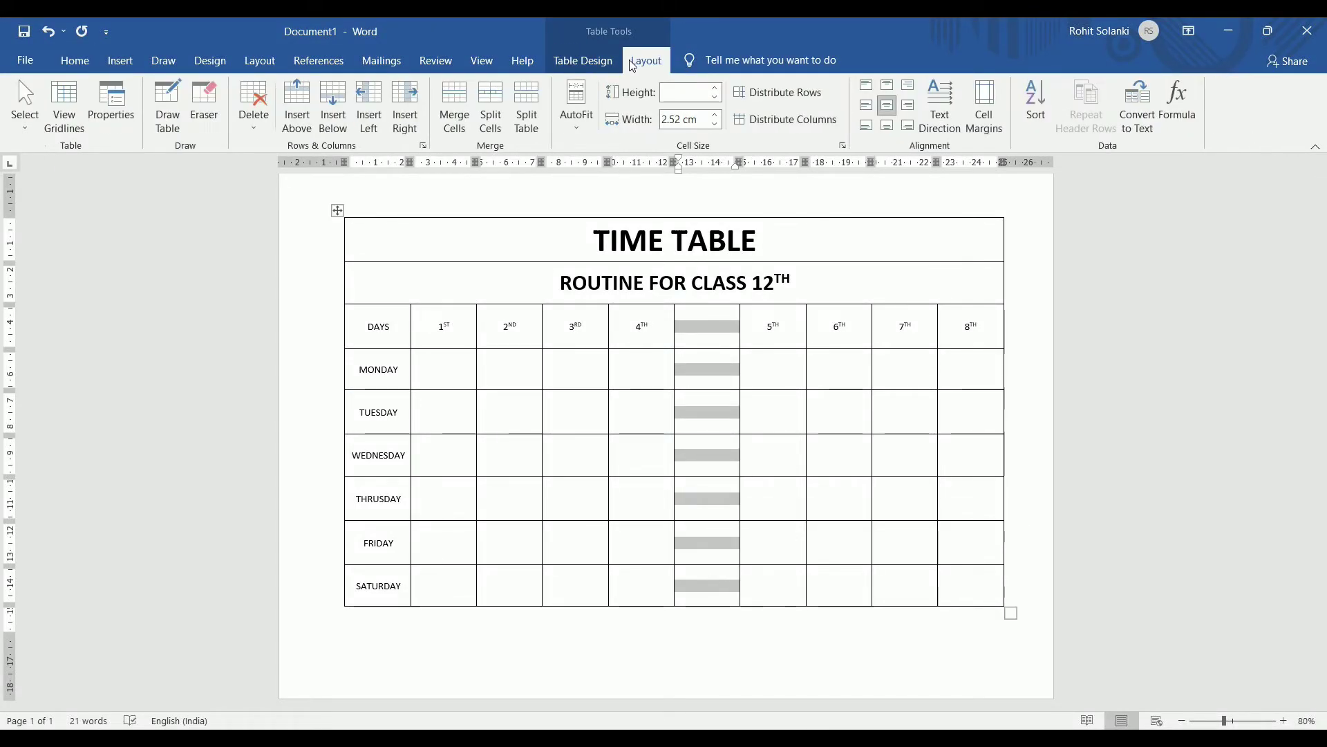
left_click(454, 104)
left_click(706, 453)
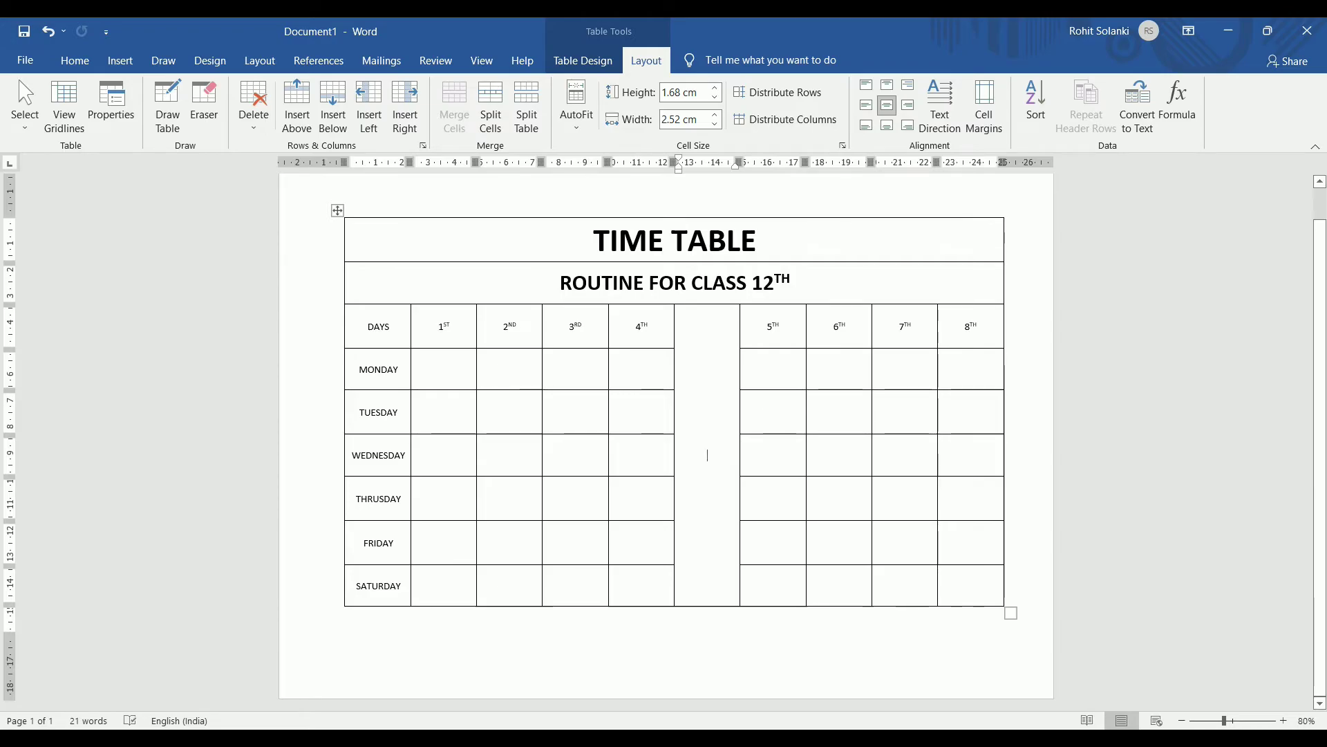
type("BREAK")
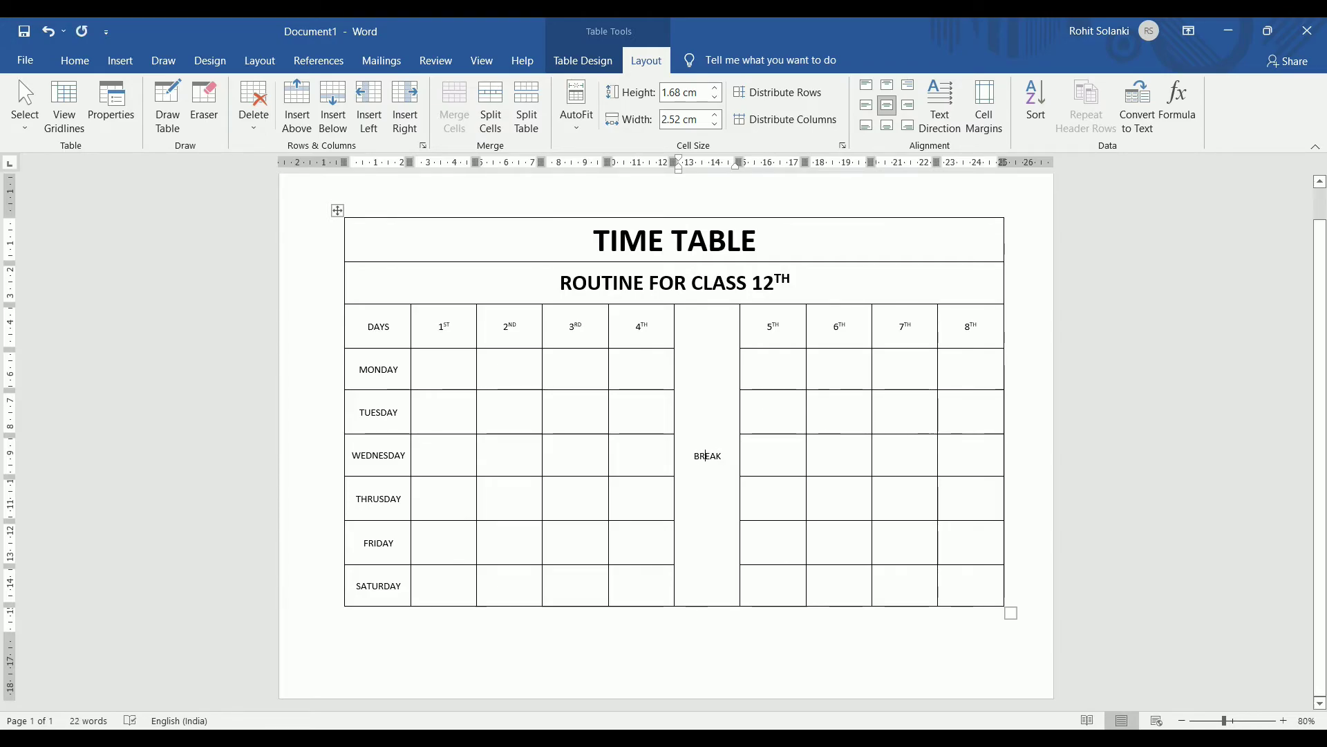
Rotate BREAK to run vertically, enlarge it to 48 pt and make it bold.
left_click_drag(721, 455, 695, 454)
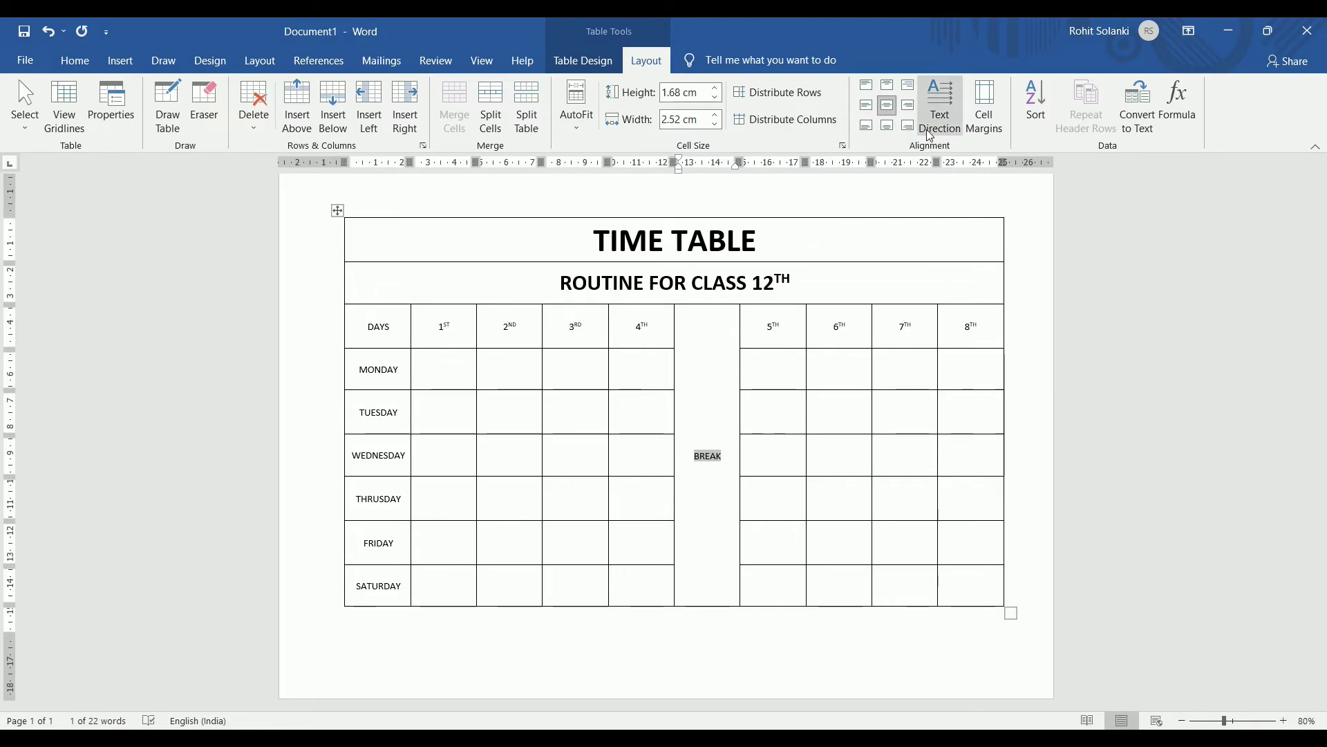
left_click(941, 107)
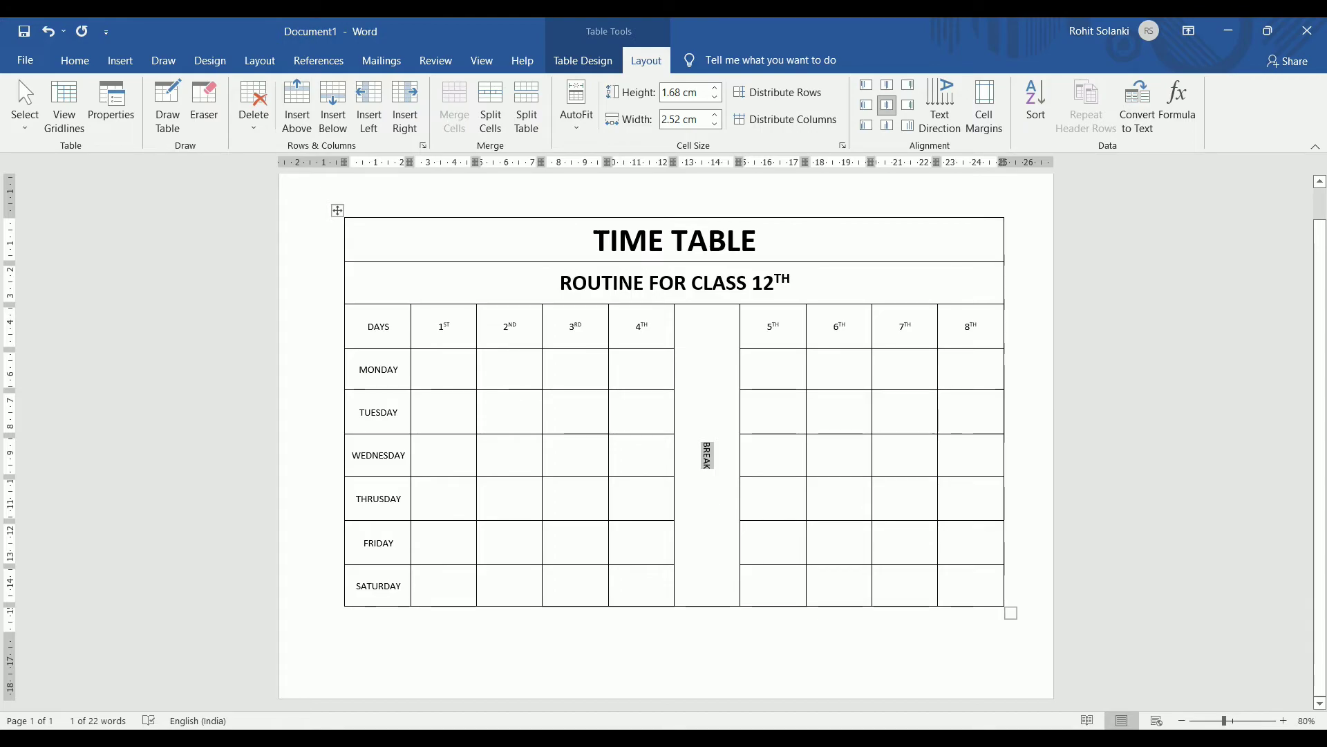
left_click(73, 61)
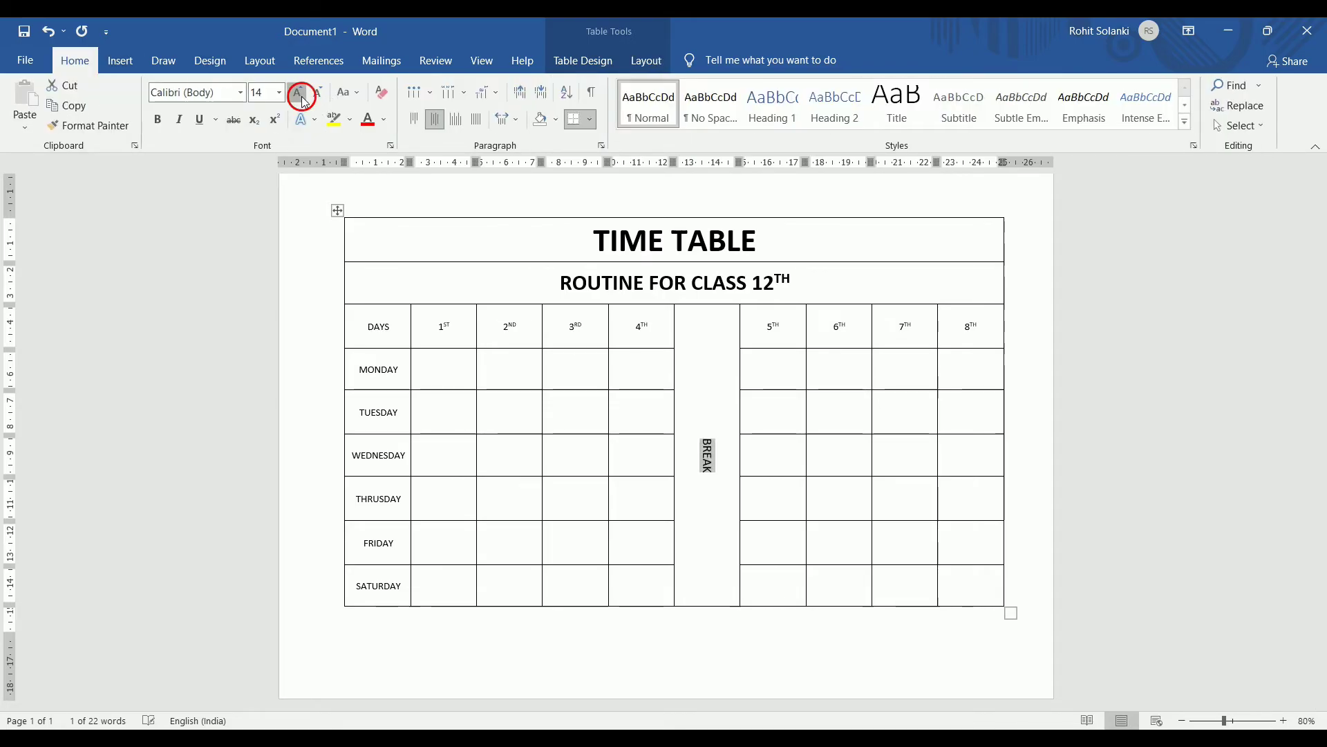
left_click(298, 93)
left_click(297, 93)
left_click(297, 93)
left_click(297, 92)
left_click(298, 92)
left_click(297, 93)
left_click(157, 119)
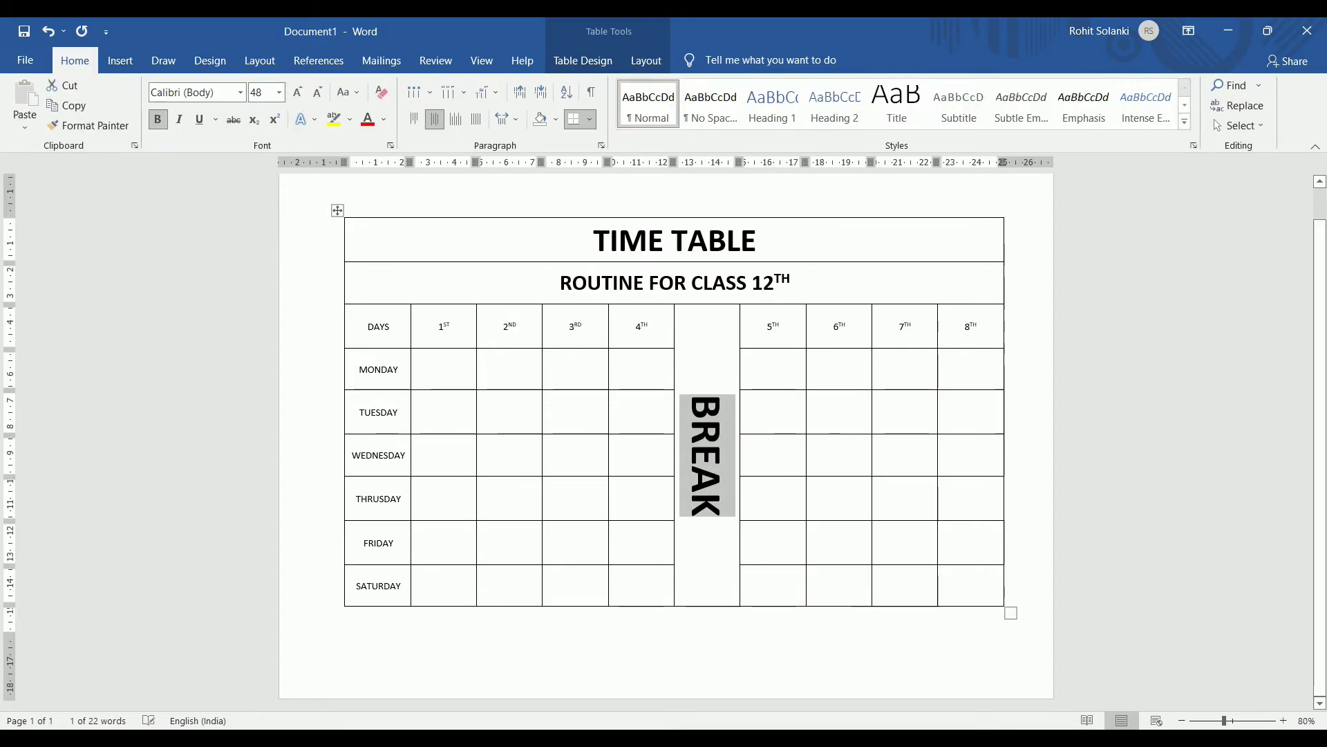
left_click(707, 518)
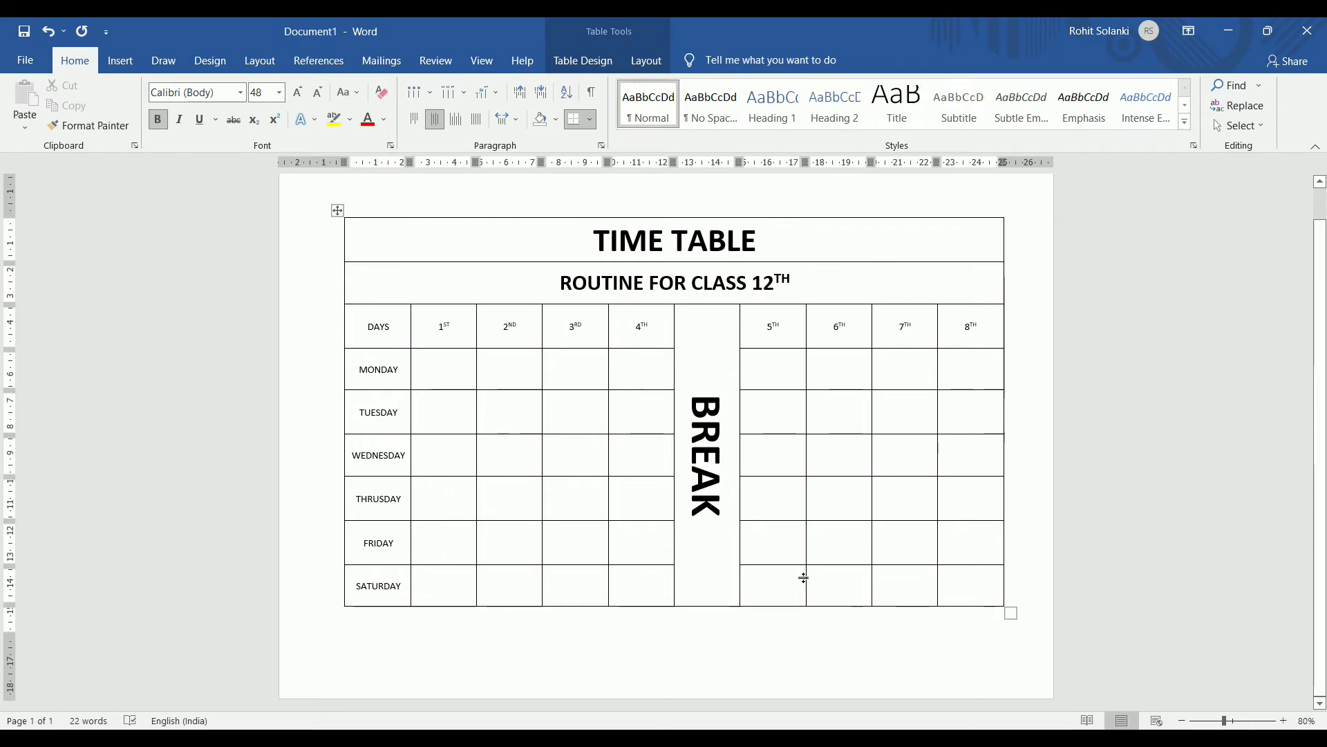
Bold the period header row and the MONDAY to SATURDAY day labels.
left_click_drag(356, 326, 990, 320)
left_click(159, 119)
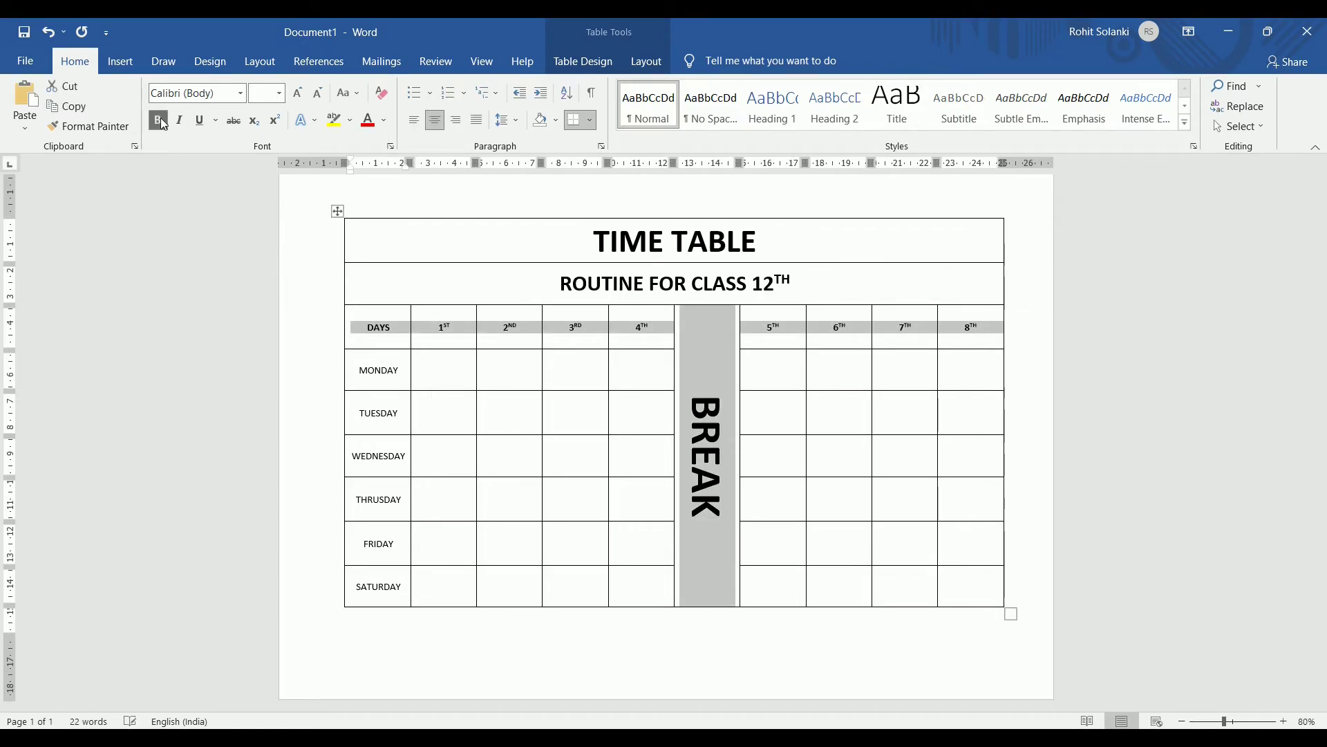
left_click(358, 385)
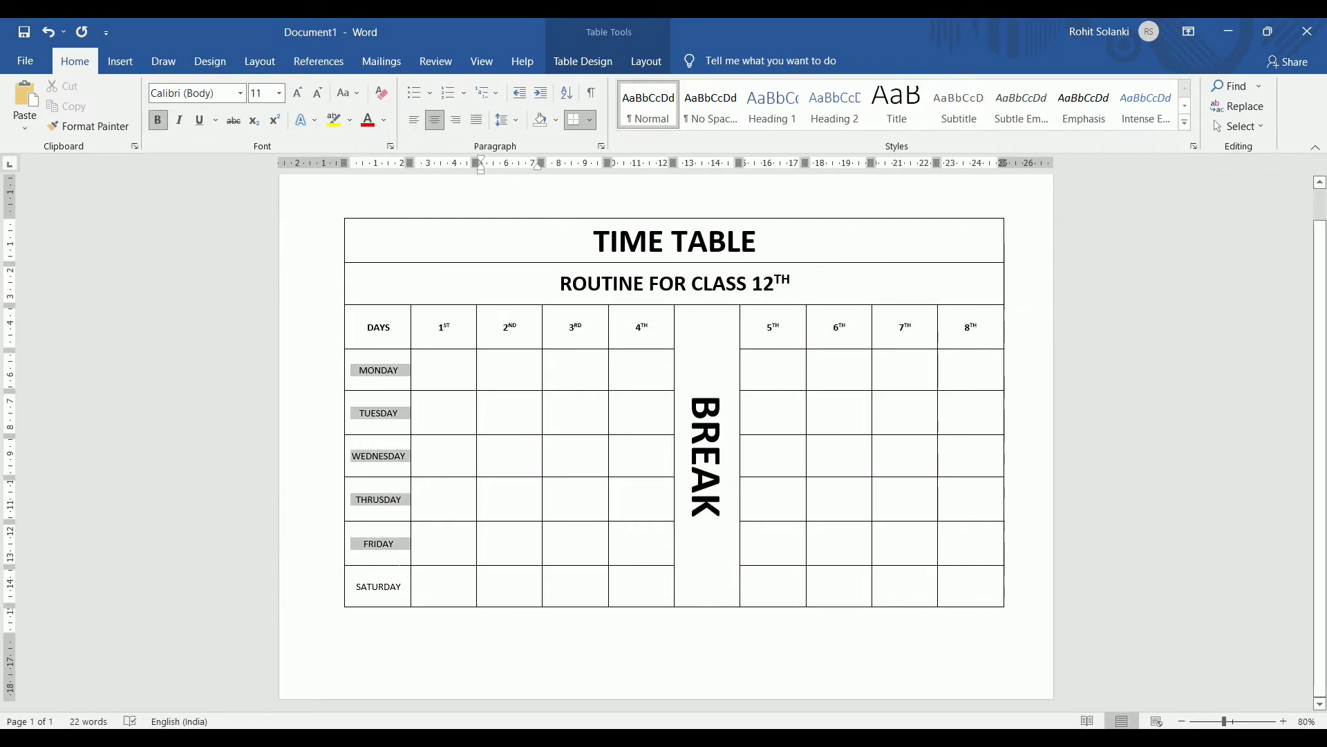
left_click_drag(364, 371, 378, 587)
left_click(158, 120)
Fill the period cells with subjects such as MATHS, ENGLISH and SOCIAL SC.
left_click(447, 370)
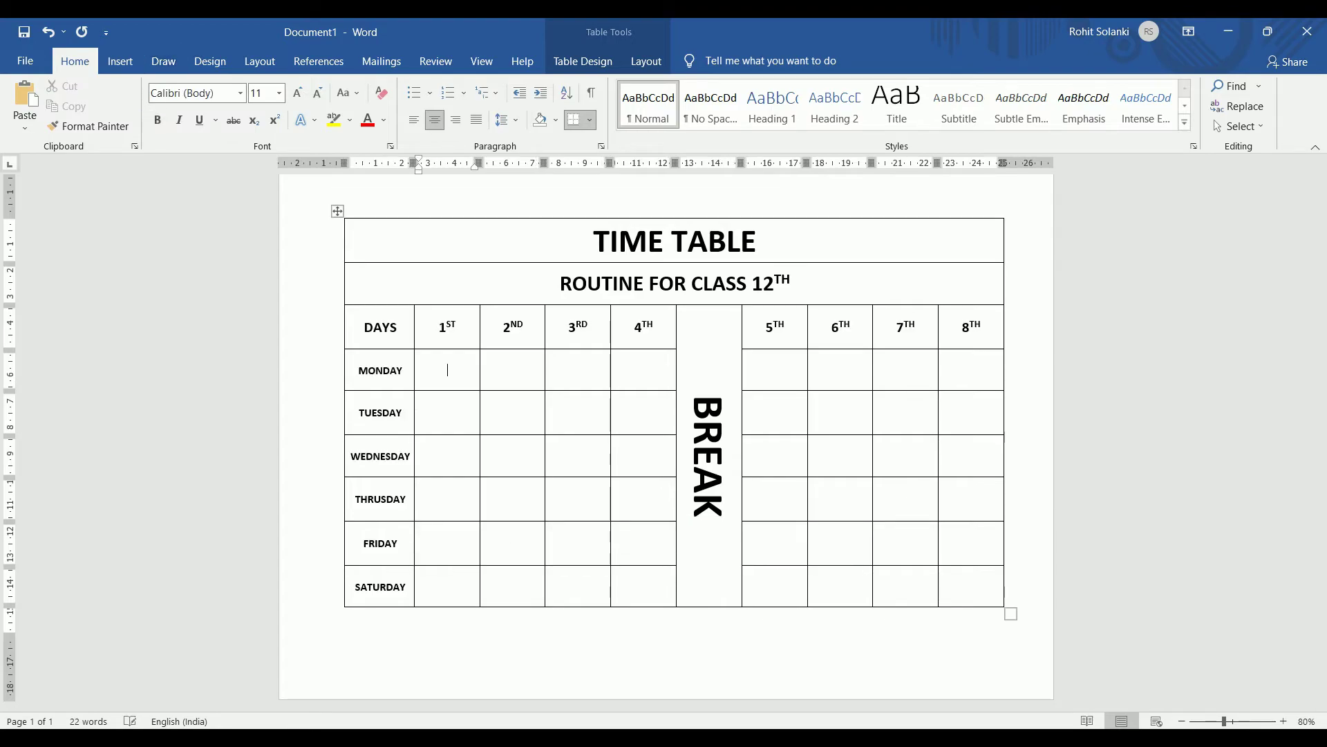
type("MATHS")
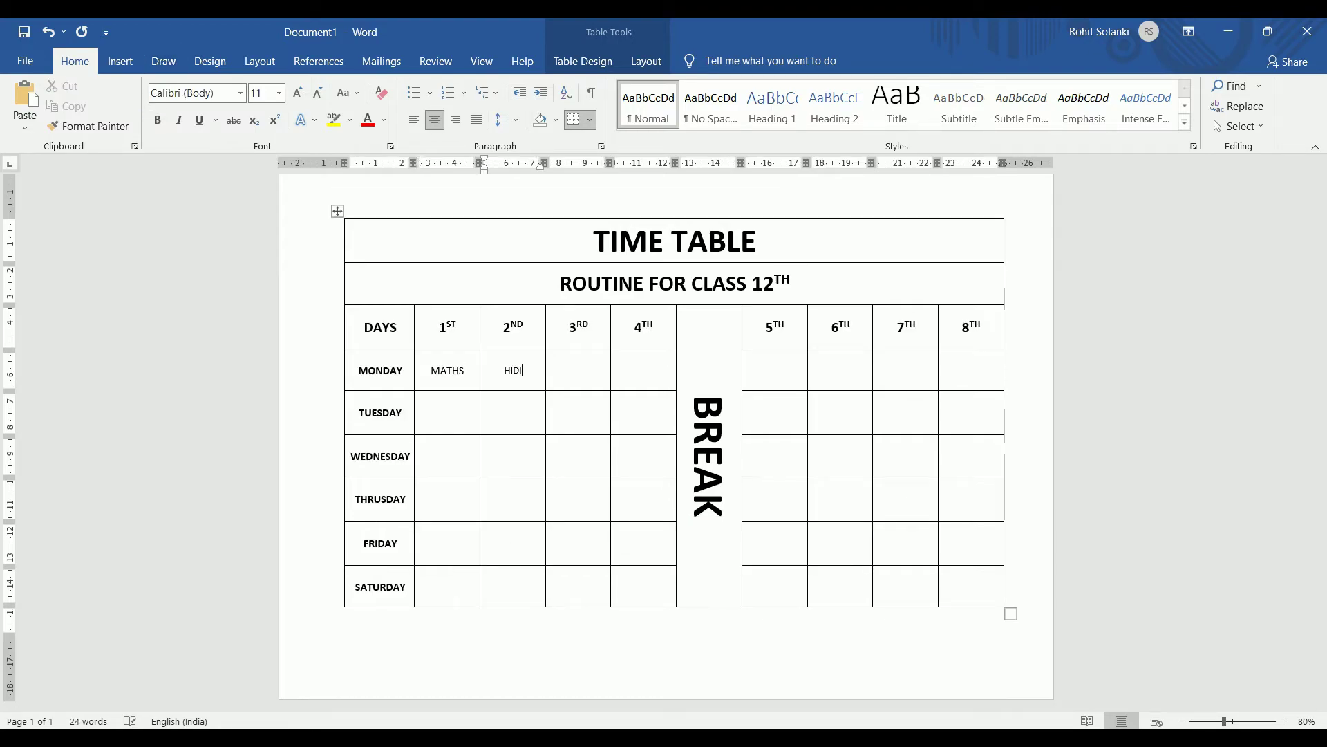
type("ENGLIS")
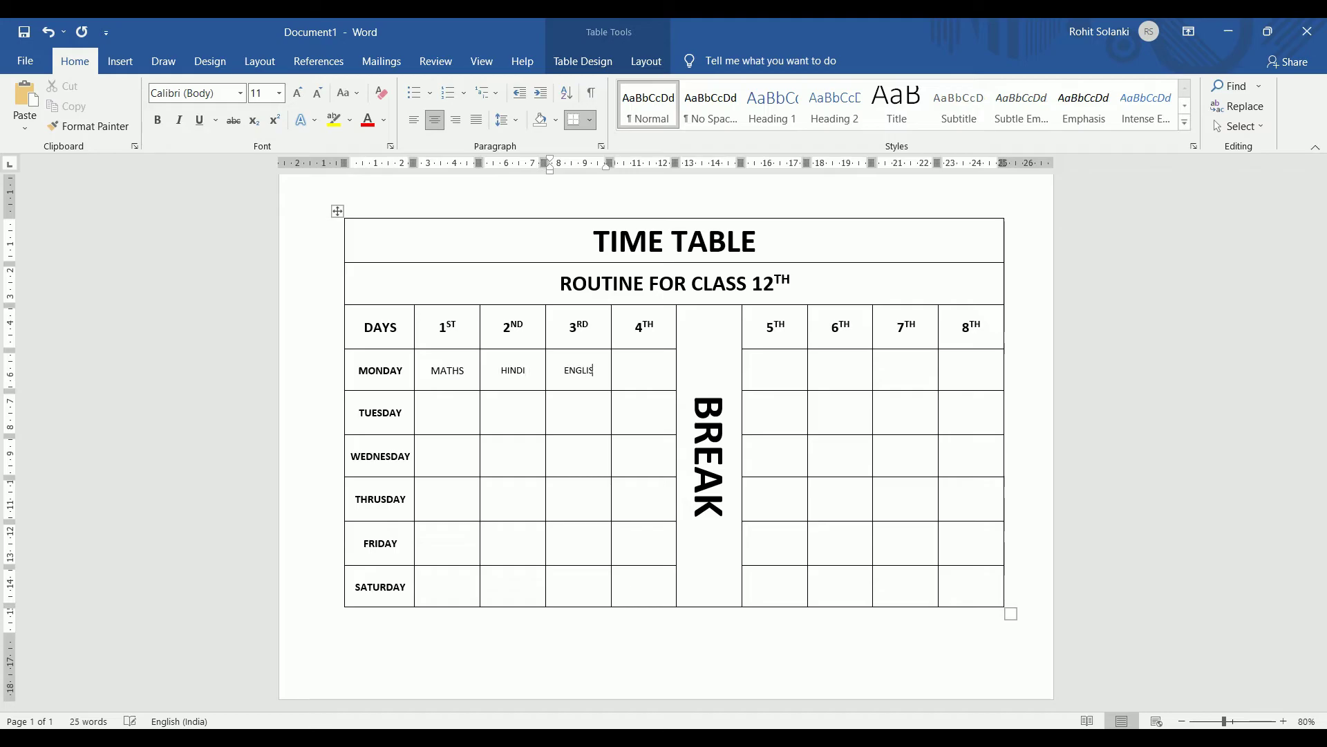
type("H")
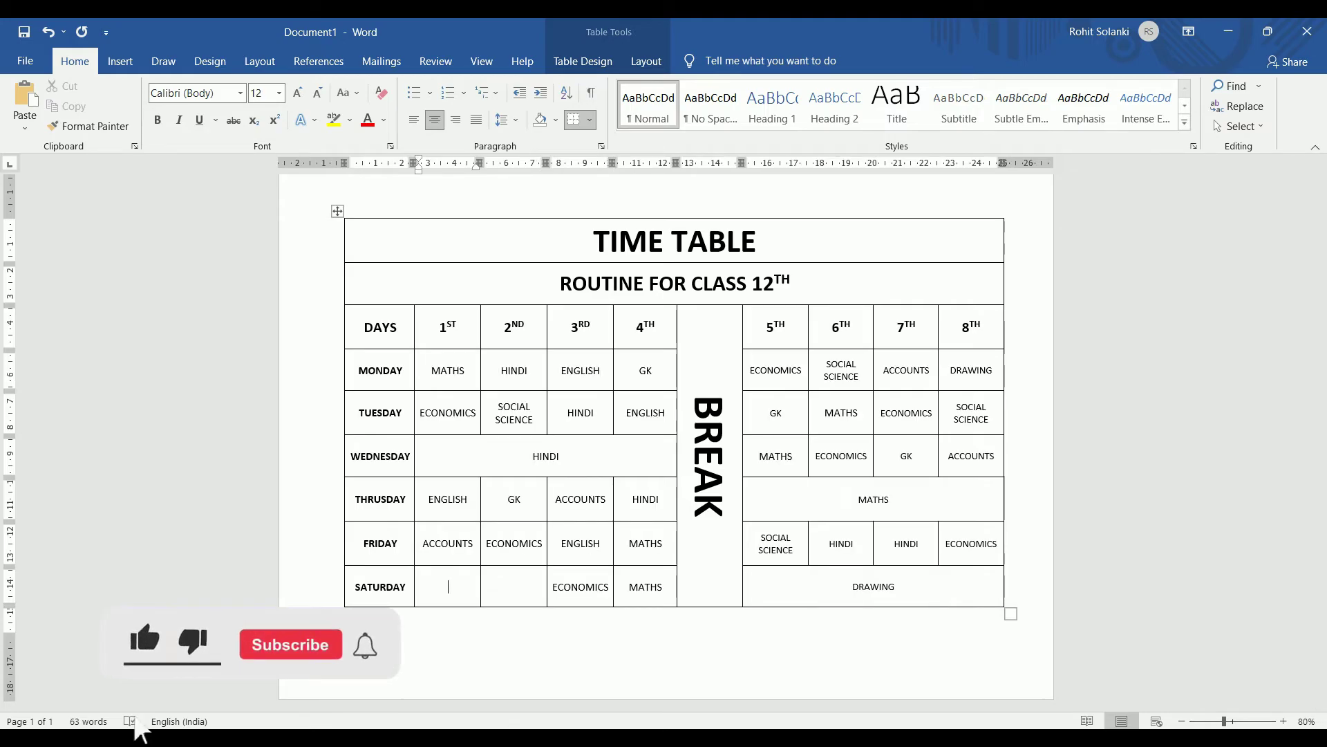
type("ENGLISH")
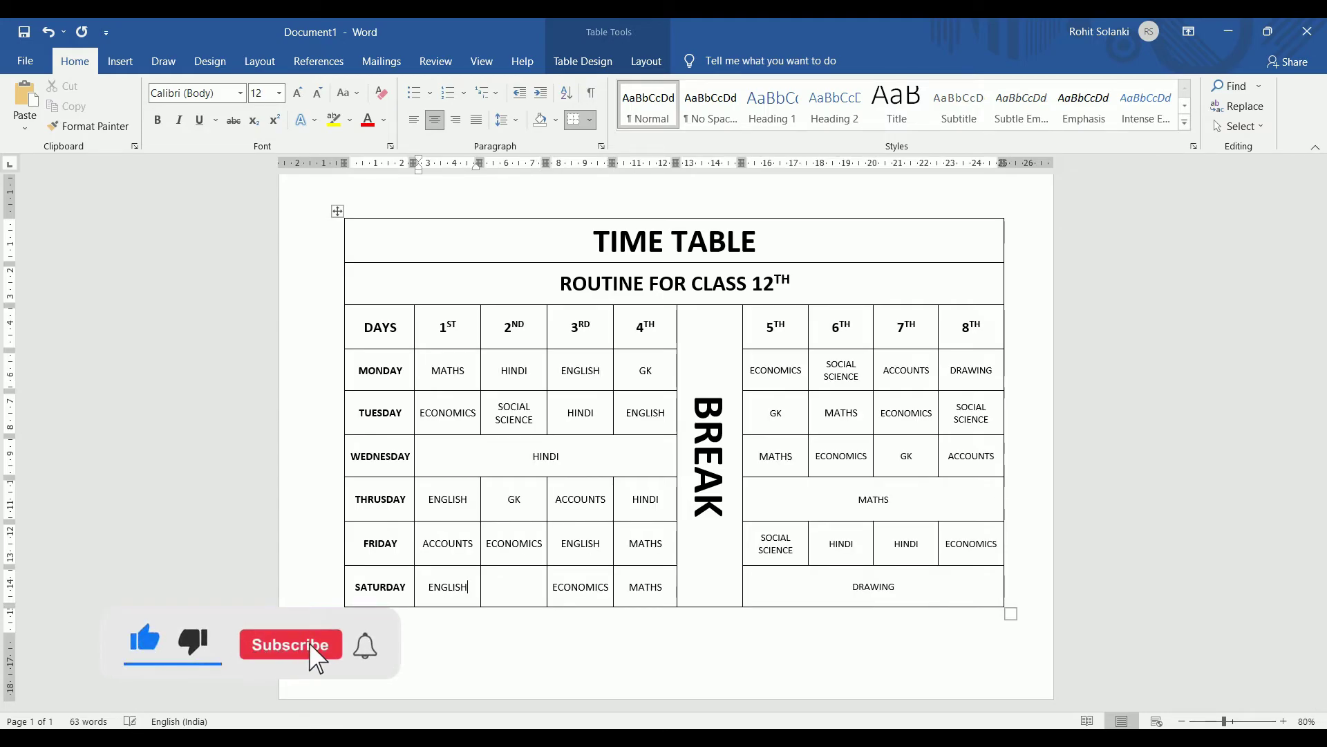
key("Tab")
type("SOCIA")
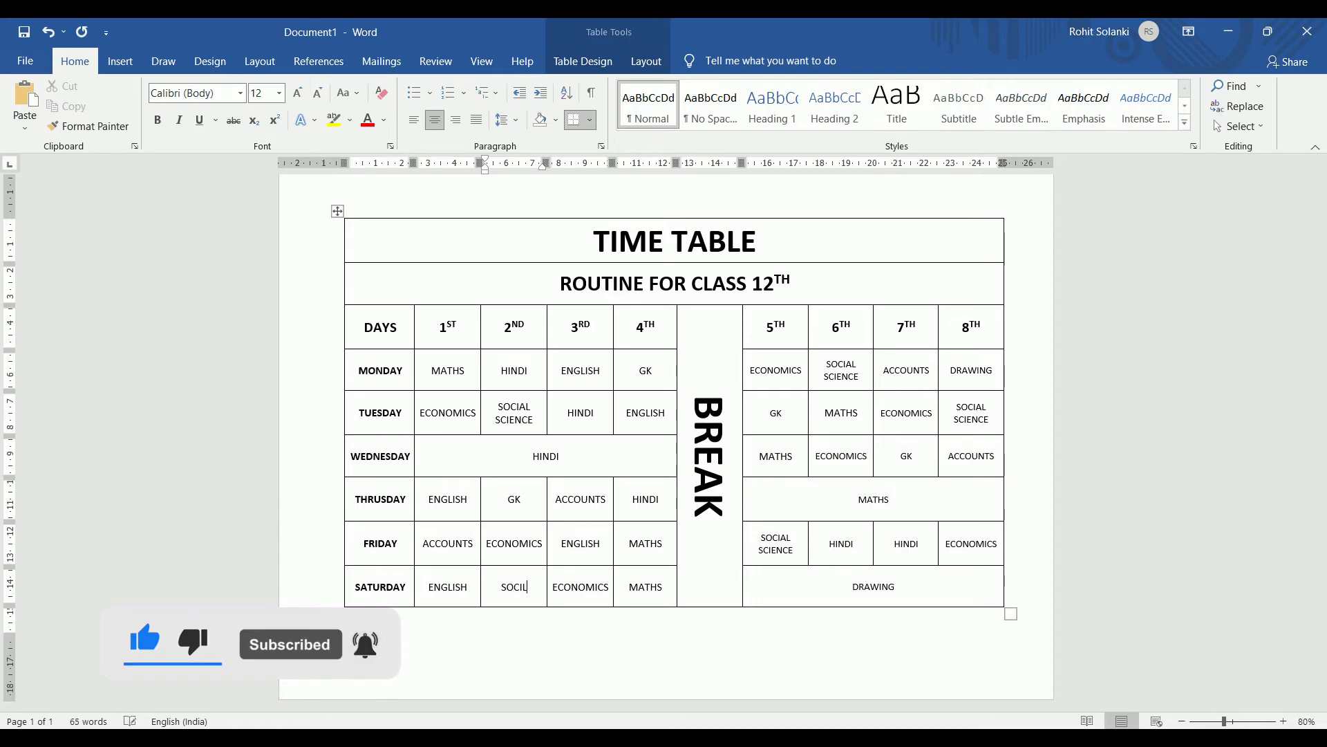
type("L SCIENCE")
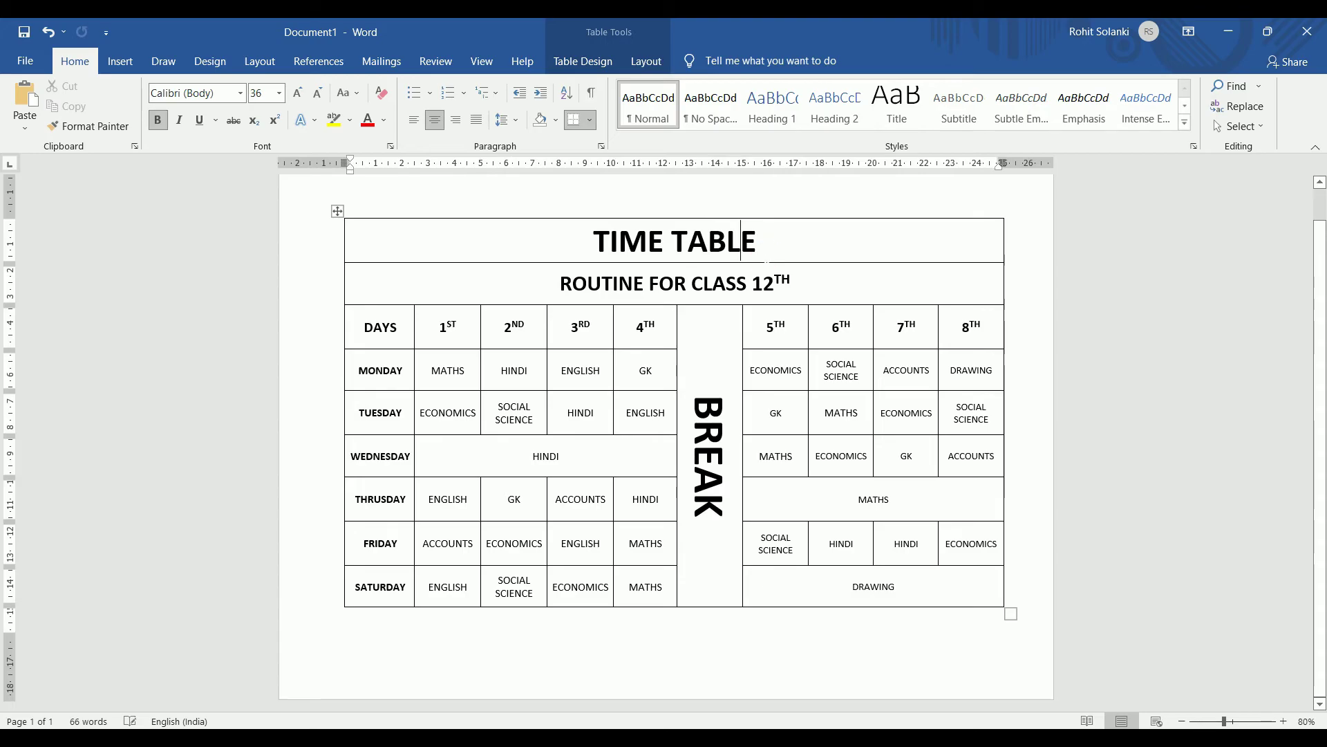
Apply Segoe UI Black to the 'TIME TABLE' title and the 'ROUTINE FOR CLASS 12TH' line.
left_click_drag(754, 247, 593, 243)
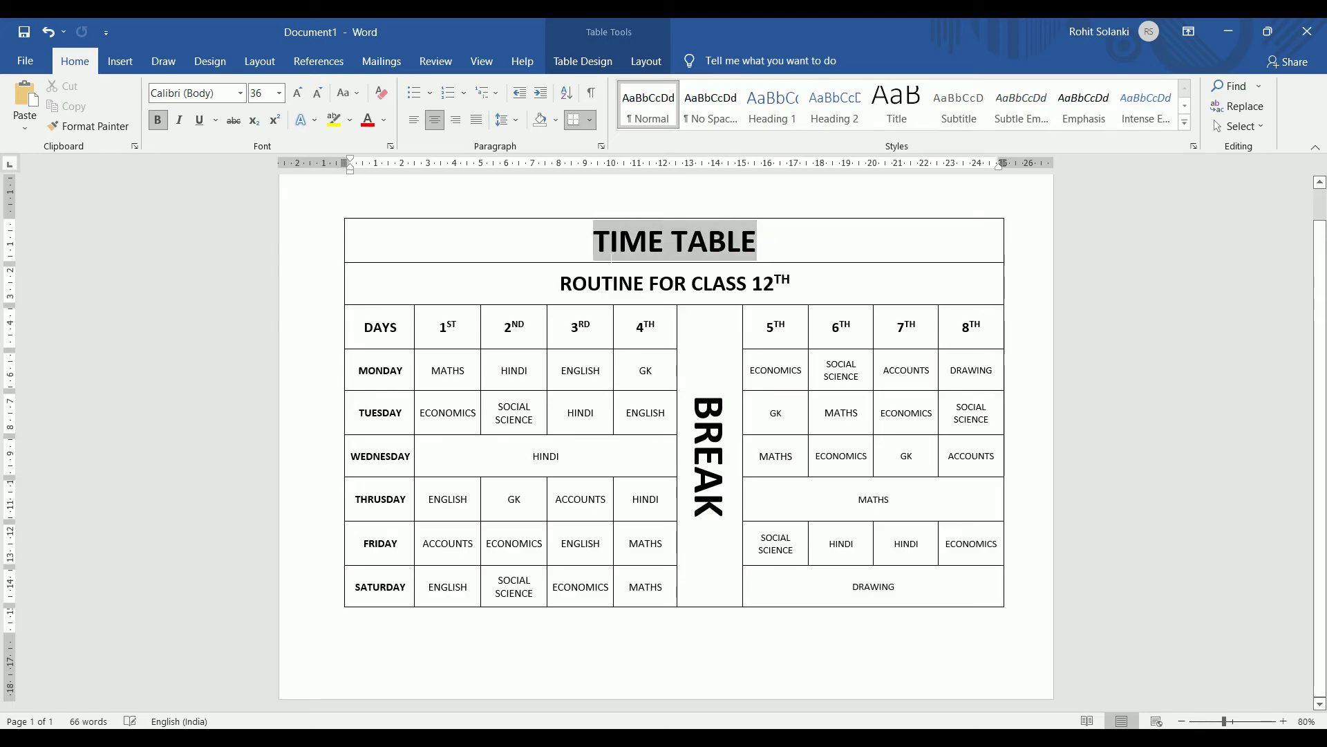
left_click(240, 93)
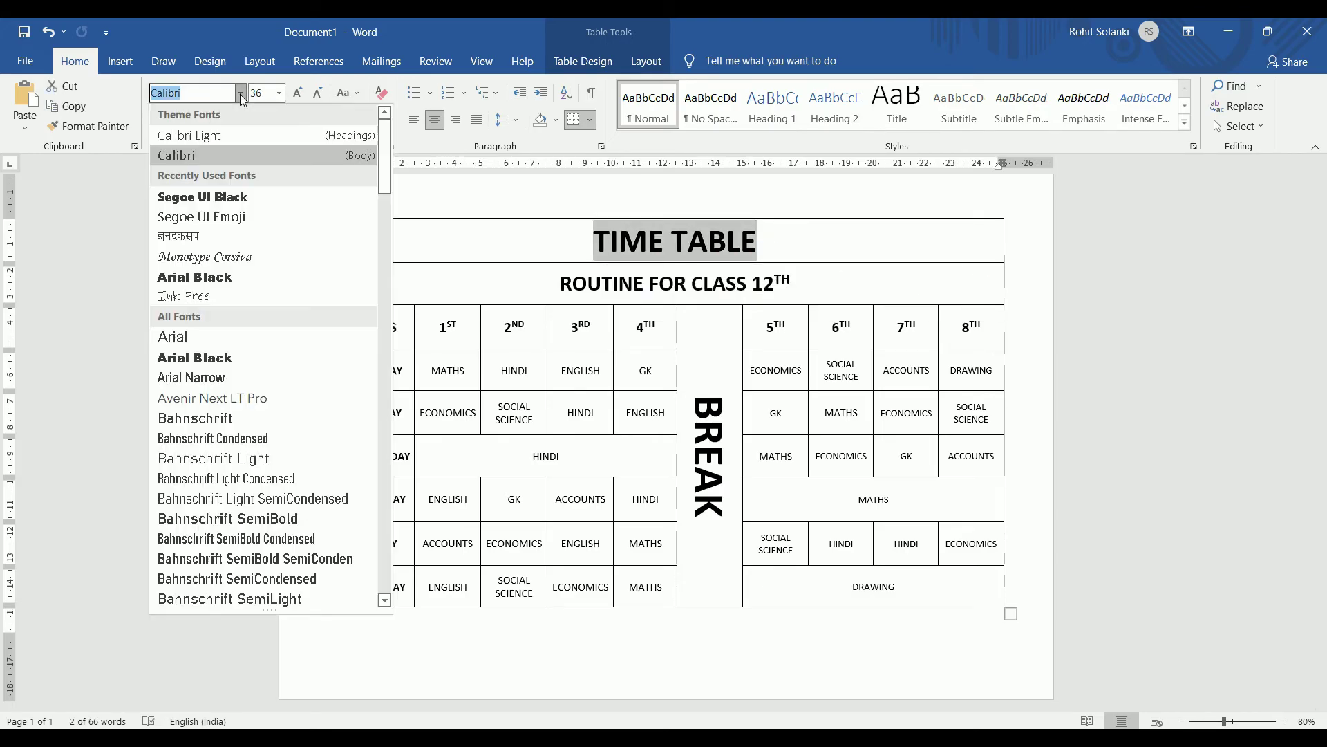
left_click(256, 199)
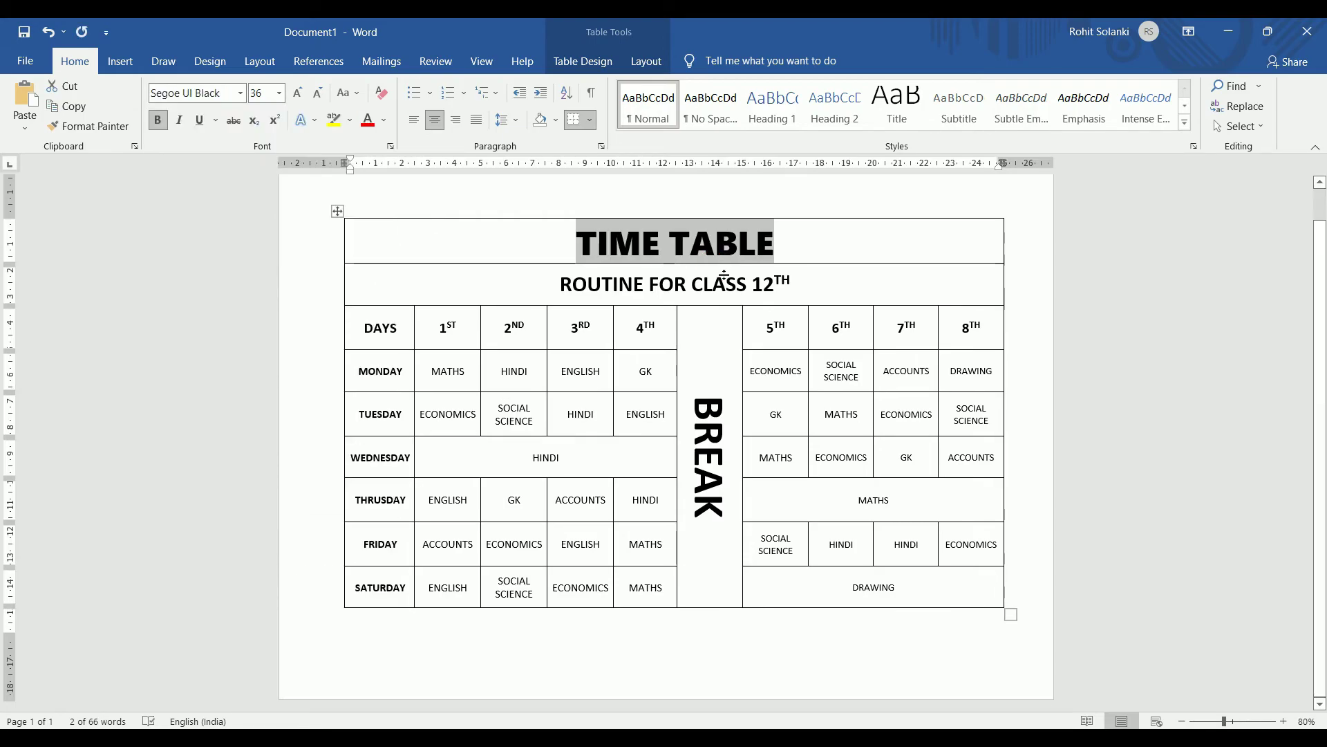
left_click_drag(848, 284, 558, 284)
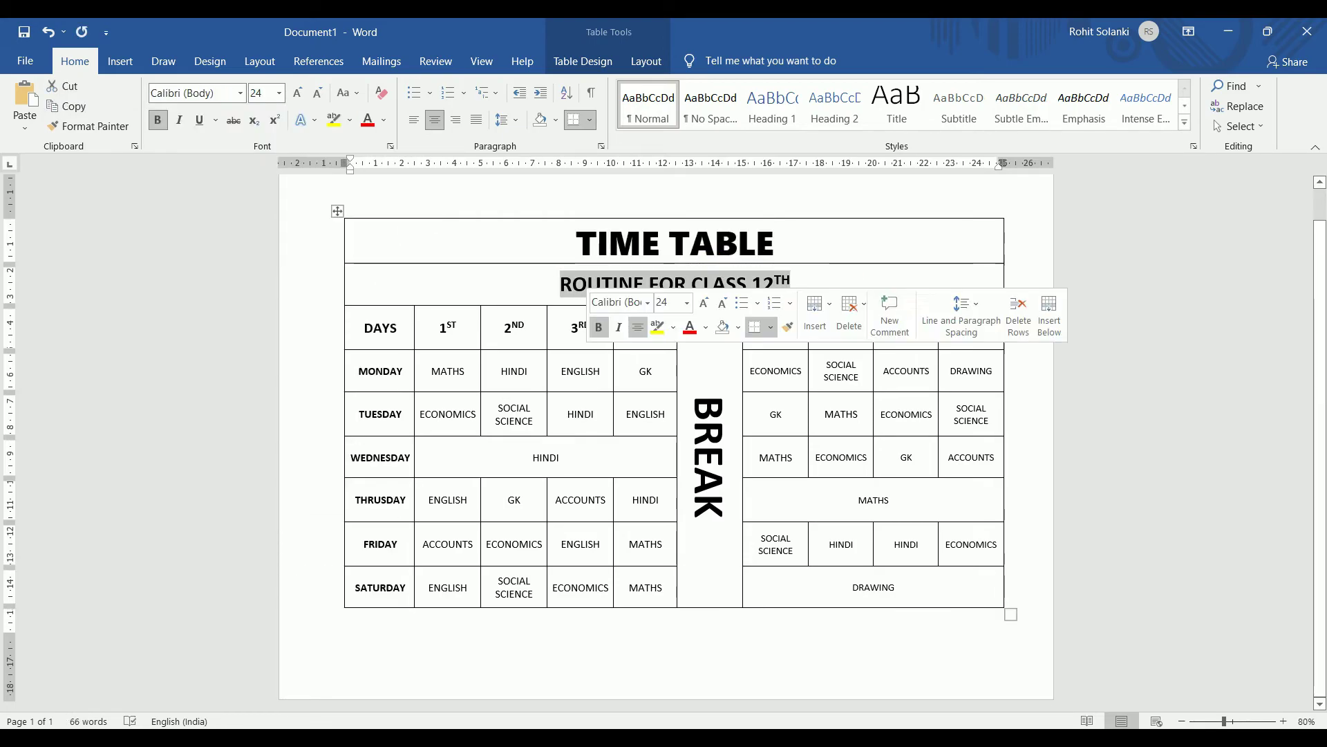
left_click(240, 93)
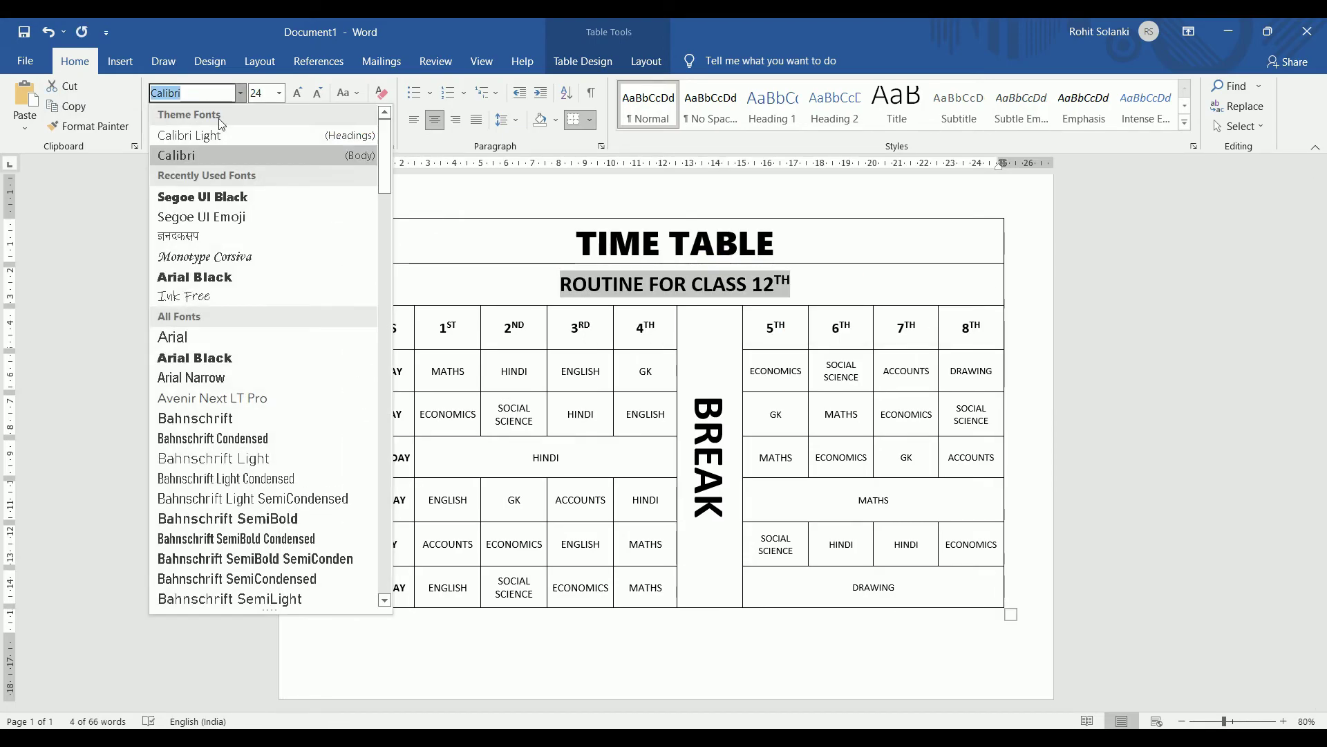
left_click(170, 198)
left_click_drag(804, 243, 576, 242)
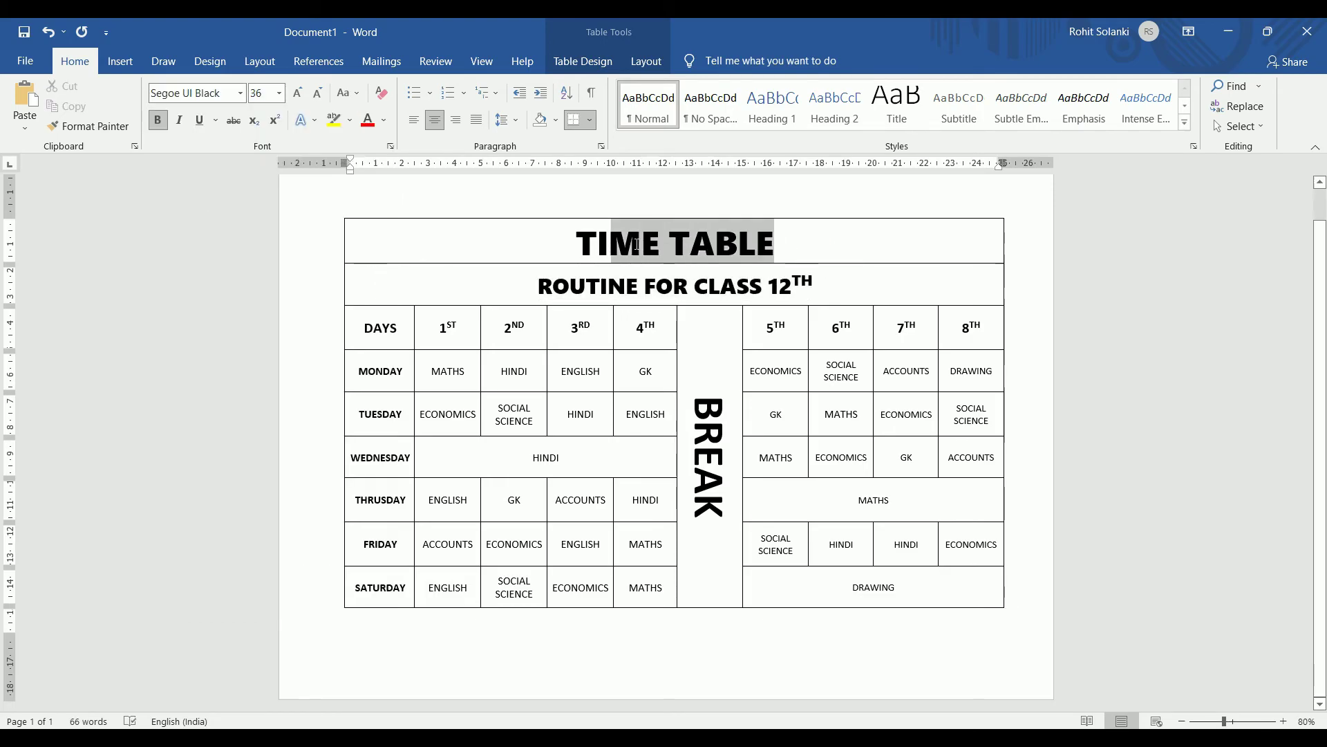
Make the 'TIME TABLE' title gold and shade its row dark blue-grey.
left_click(384, 119)
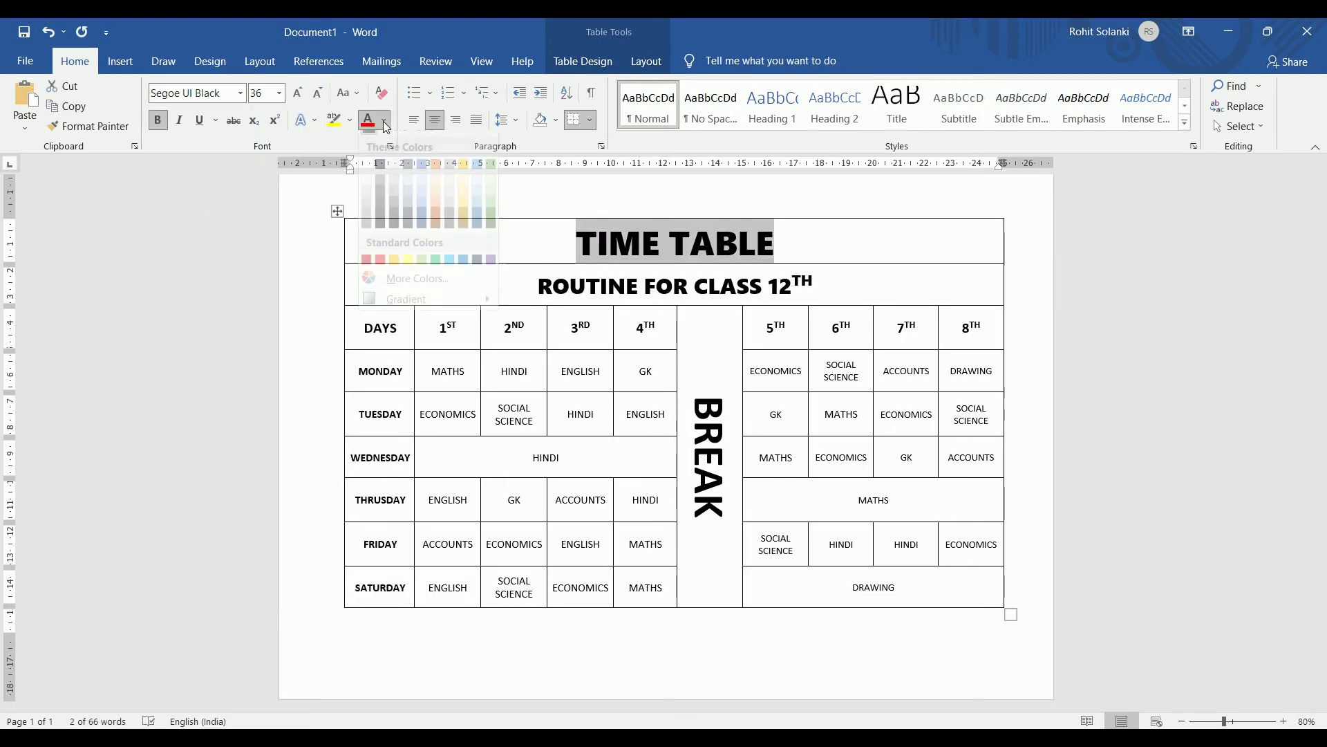
left_click(459, 180)
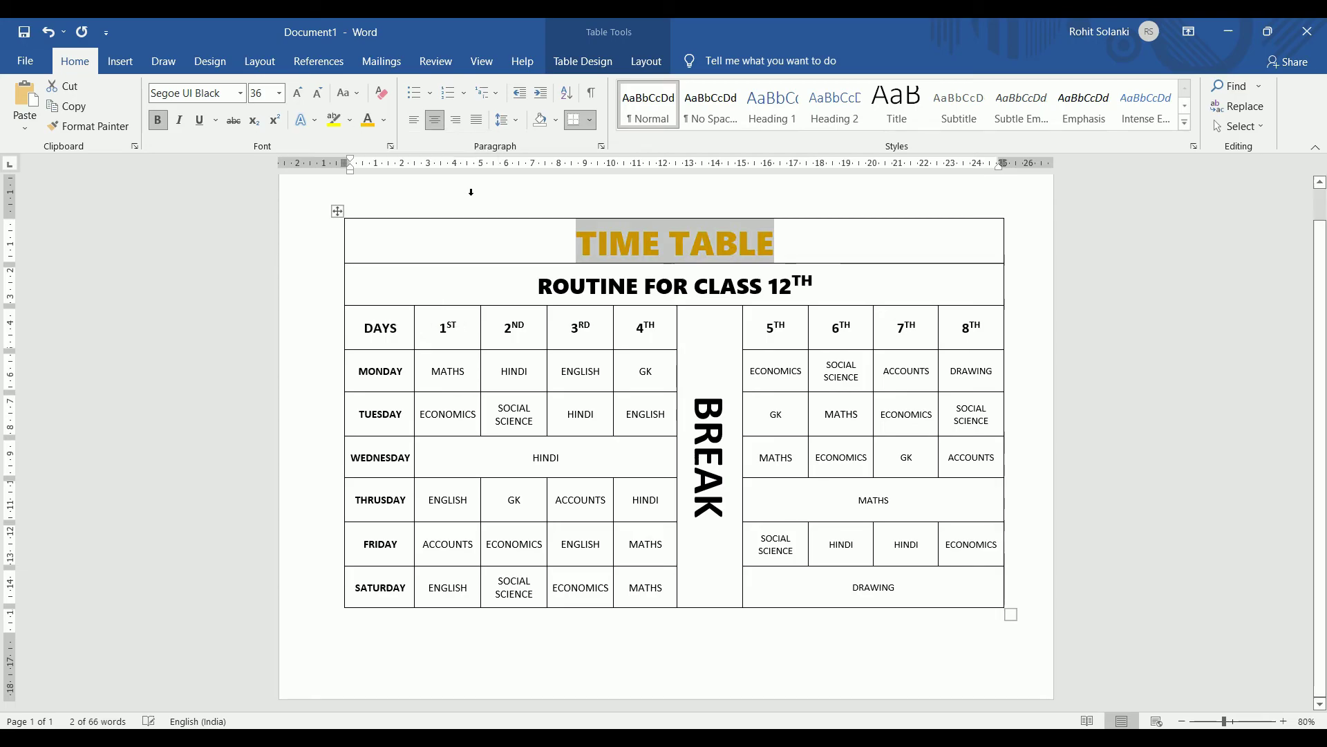
left_click(527, 249)
left_click(556, 119)
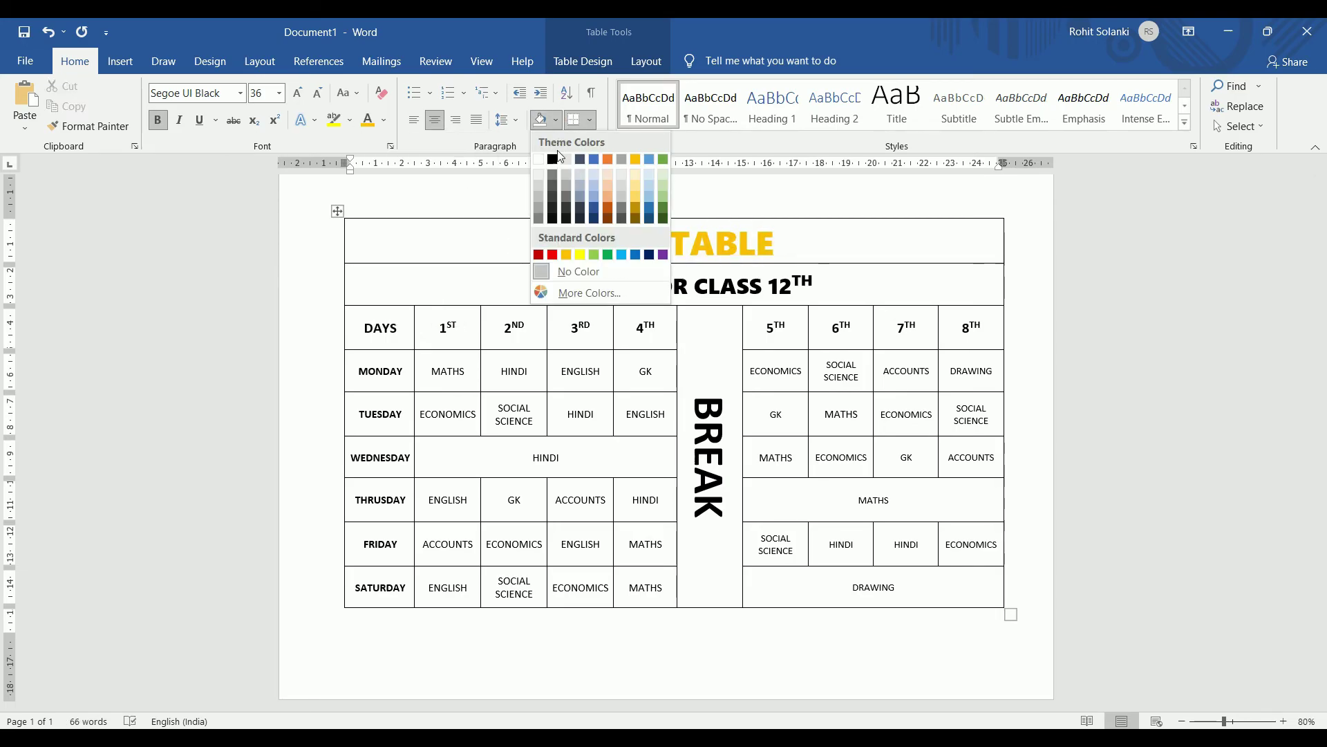
left_click(581, 211)
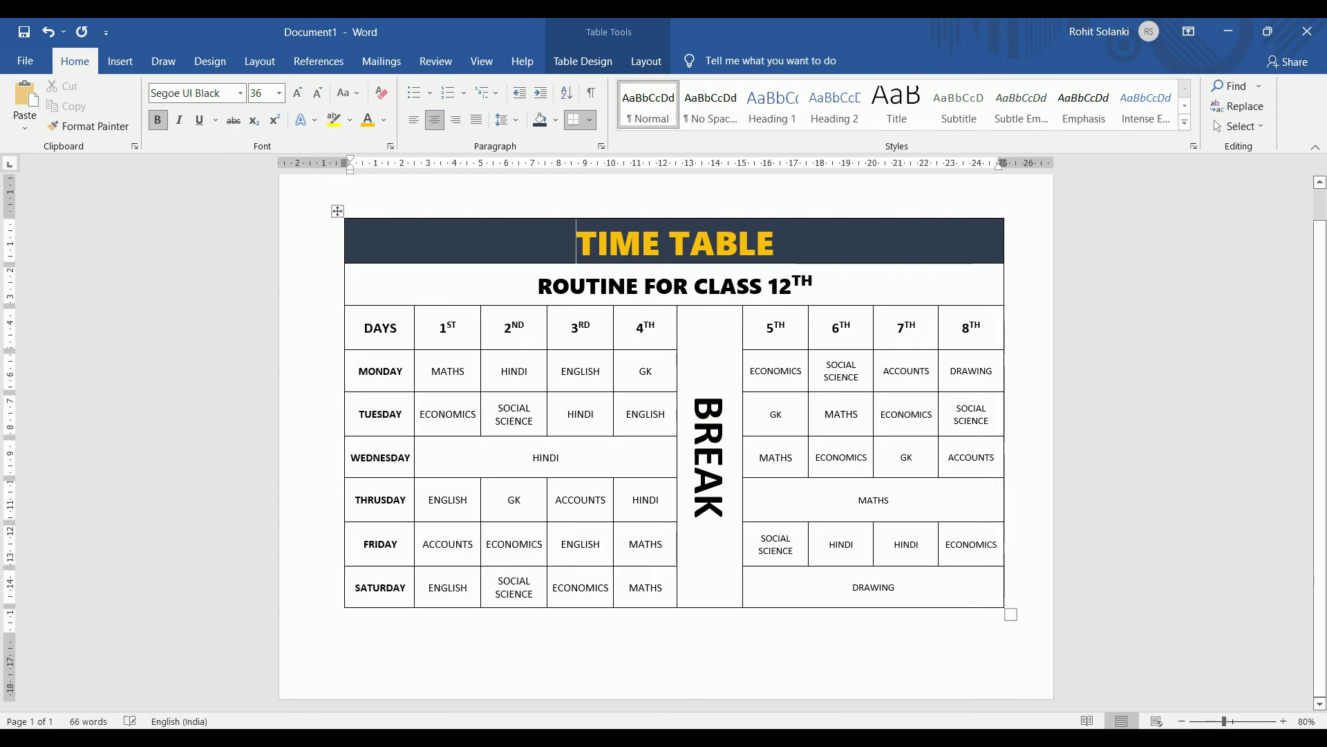
Turn the 'ROUTINE FOR CLASS 12TH' line white and bring up shading colours for its row.
triple_click(793, 286)
left_click(383, 119)
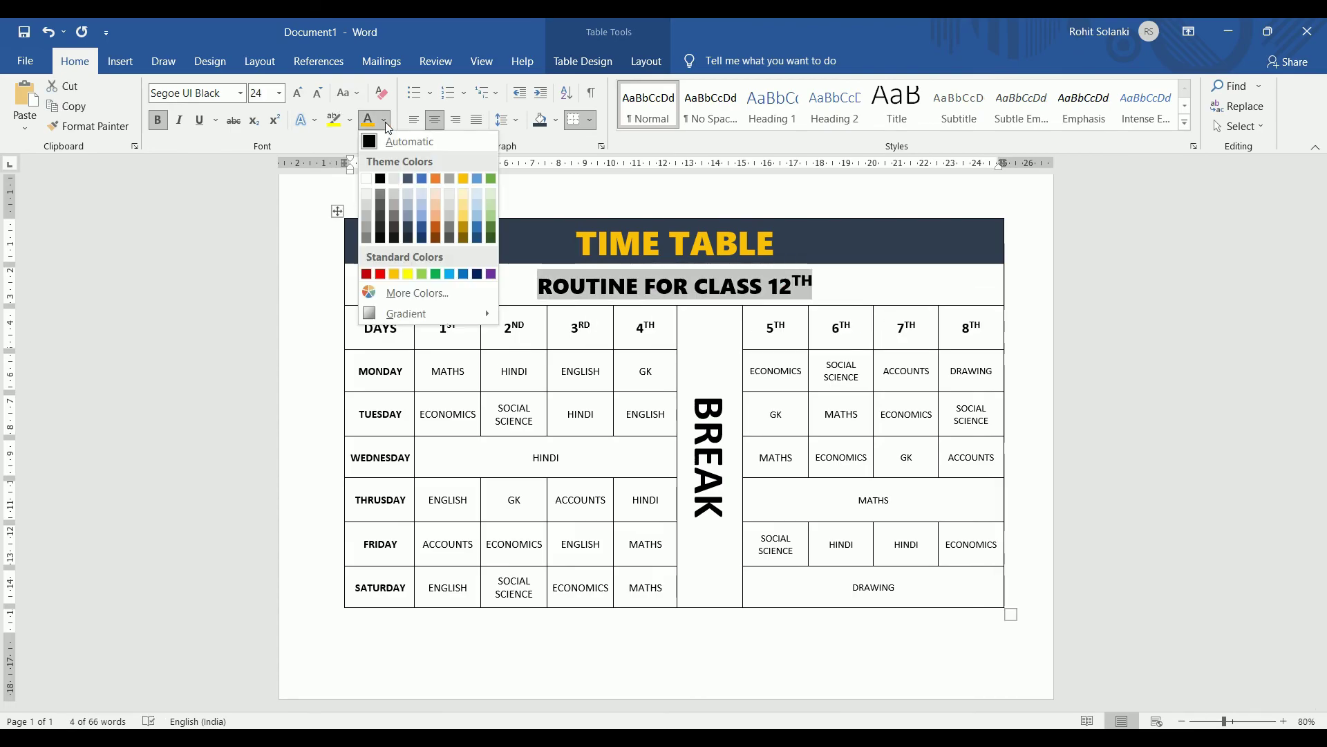
left_click(369, 177)
left_click(814, 284)
left_click(556, 119)
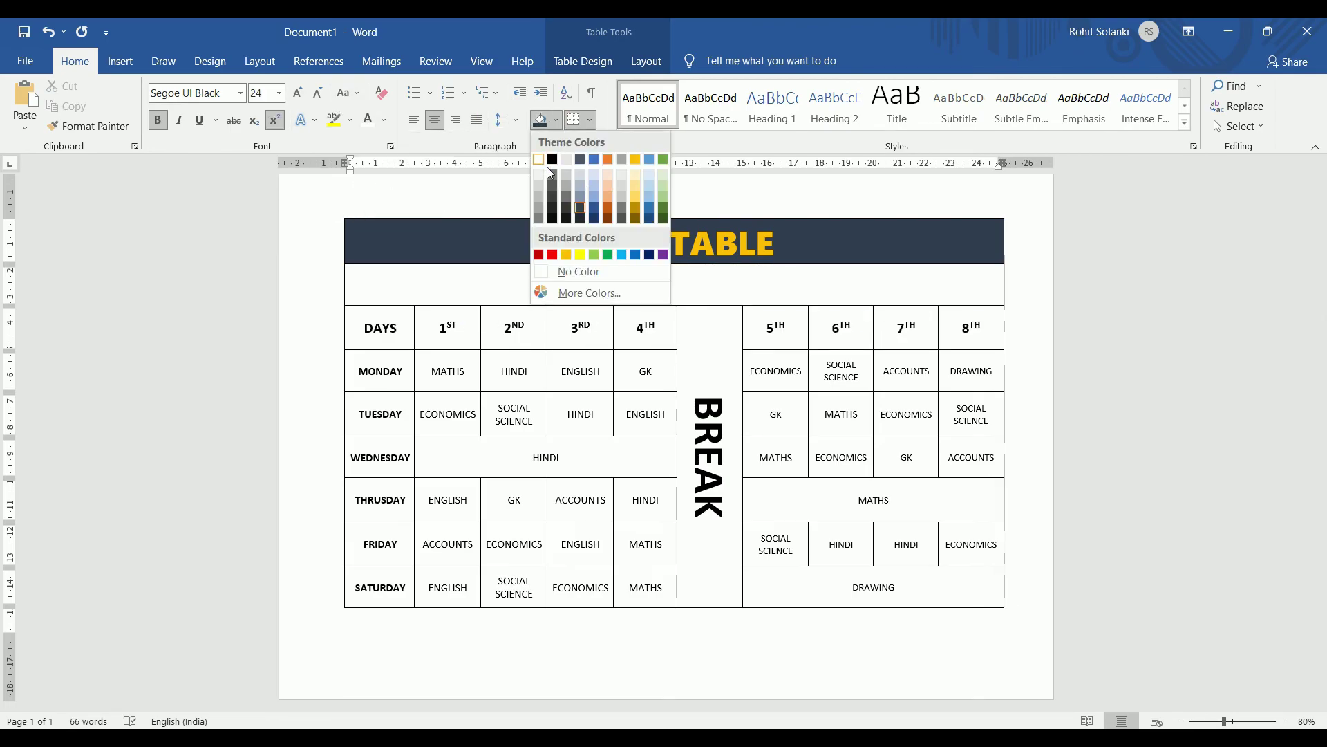